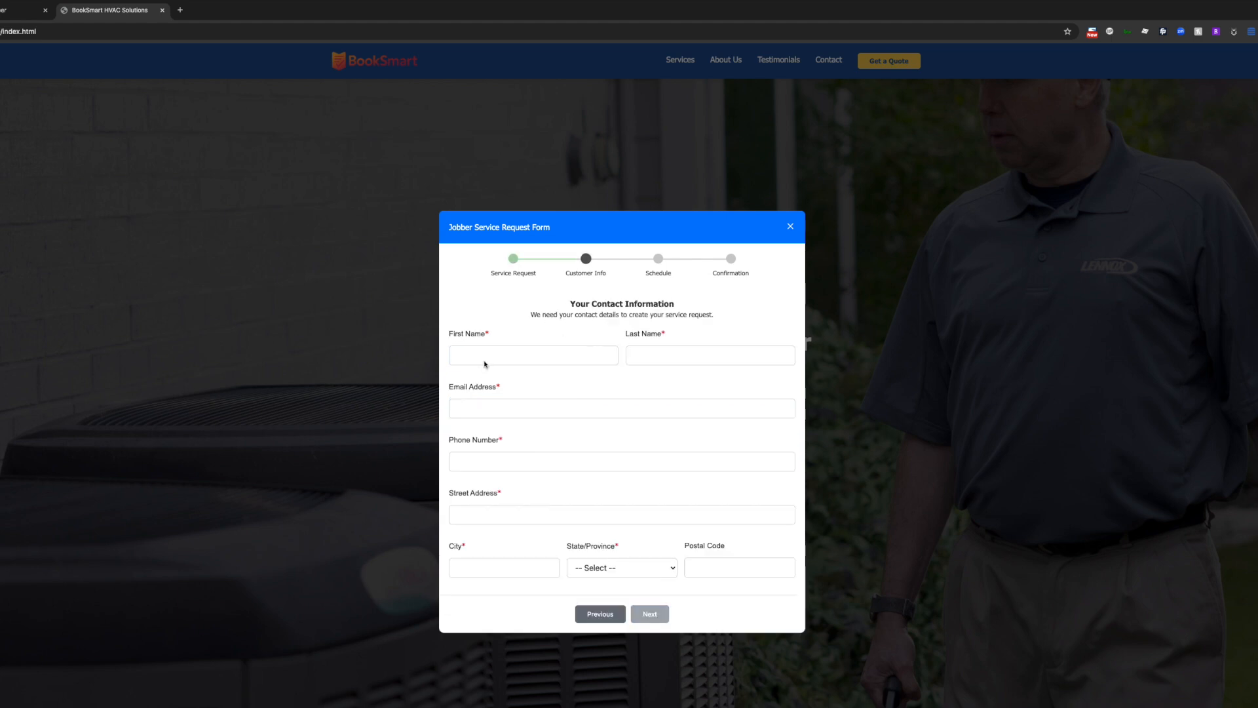
# - Fill in the customer's last name, e-mail address, phone number and street address on the contact information page
pyautogui.click(645, 354)
pyautogui.click(678, 381)
pyautogui.click(497, 401)
pyautogui.click(515, 451)
pyautogui.click(498, 467)
pyautogui.click(529, 539)
pyautogui.click(514, 517)
pyautogui.click(527, 535)
# - Fill in the customer's city, state and postal code, and continue to the scheduling page
pyautogui.click(514, 568)
pyautogui.click(542, 612)
pyautogui.click(640, 570)
pyautogui.click(639, 570)
pyautogui.click(725, 570)
pyautogui.click(753, 592)
pyautogui.click(649, 612)
# - Request Regular Service with June 26, 2025 as the preferred date, and continue to the confirmation page
pyautogui.click(574, 524)
pyautogui.click(573, 544)
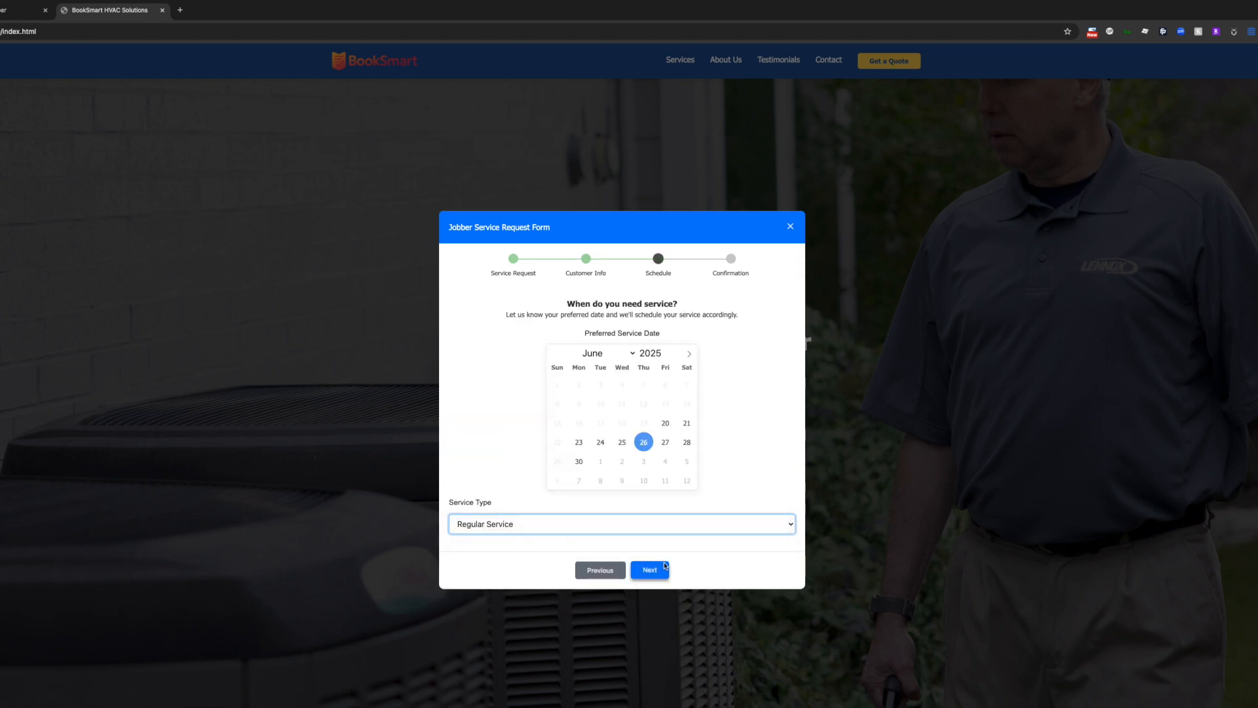
pyautogui.click(649, 570)
# - Accept the terms and conditions and submit the service request
pyautogui.click(457, 355)
pyautogui.click(646, 485)
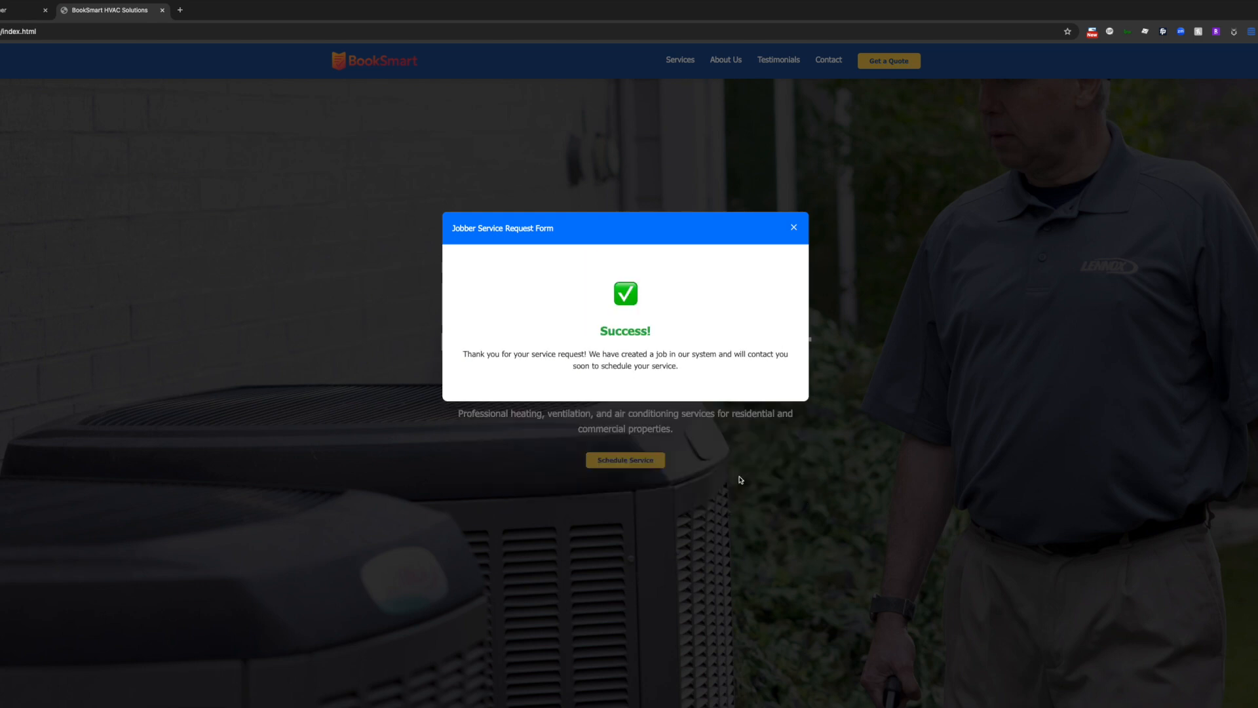
pyautogui.click(740, 479)
# - Switch to Jobber and open the newest service request in the requests list
pyautogui.click(19, 10)
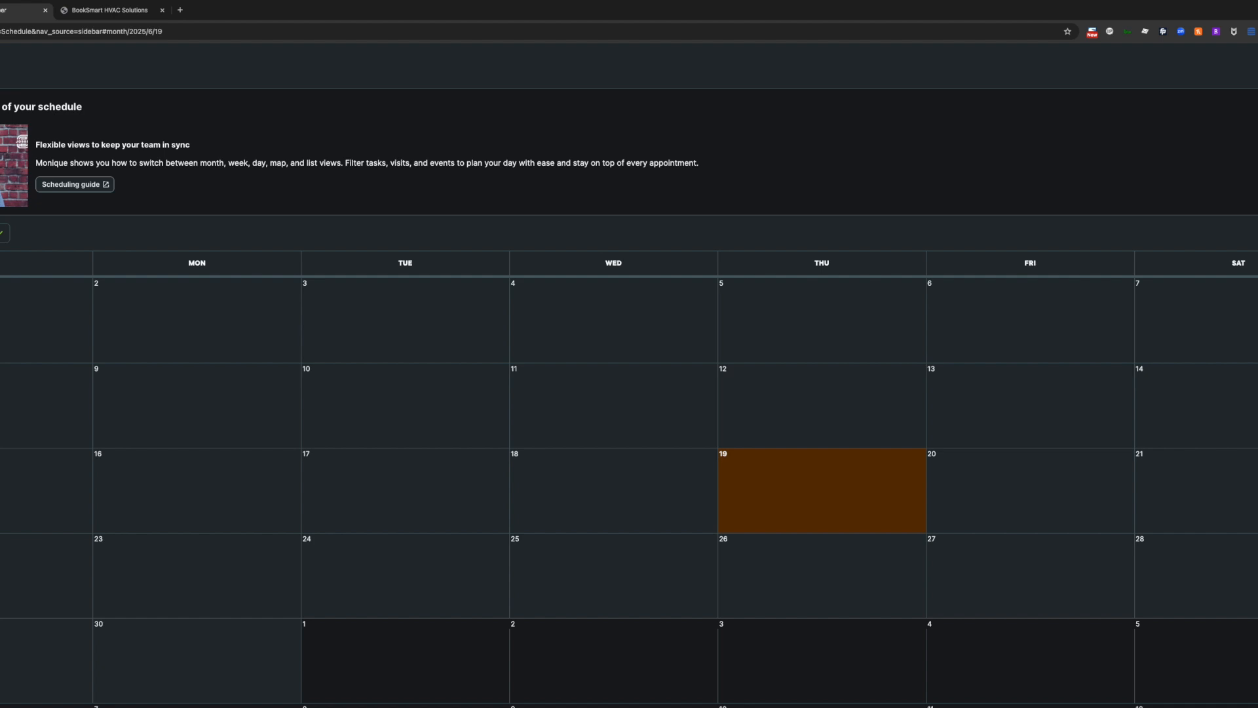
pyautogui.click(0, 190)
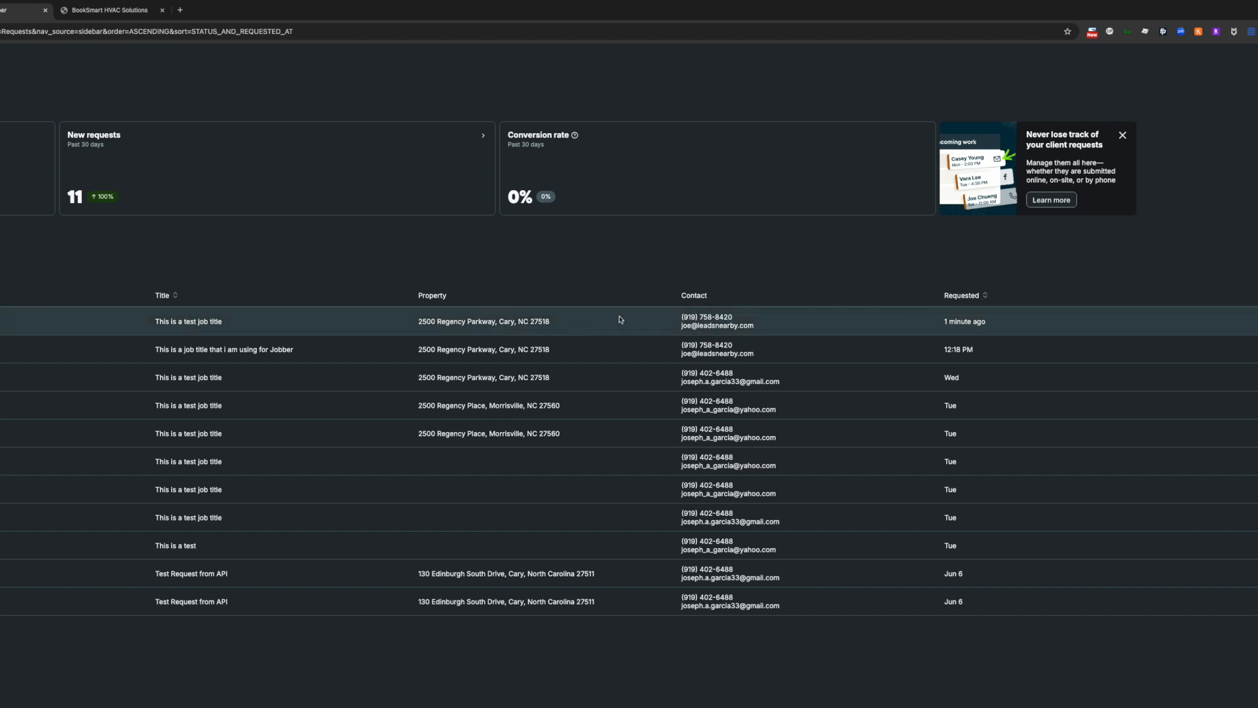
pyautogui.click(346, 322)
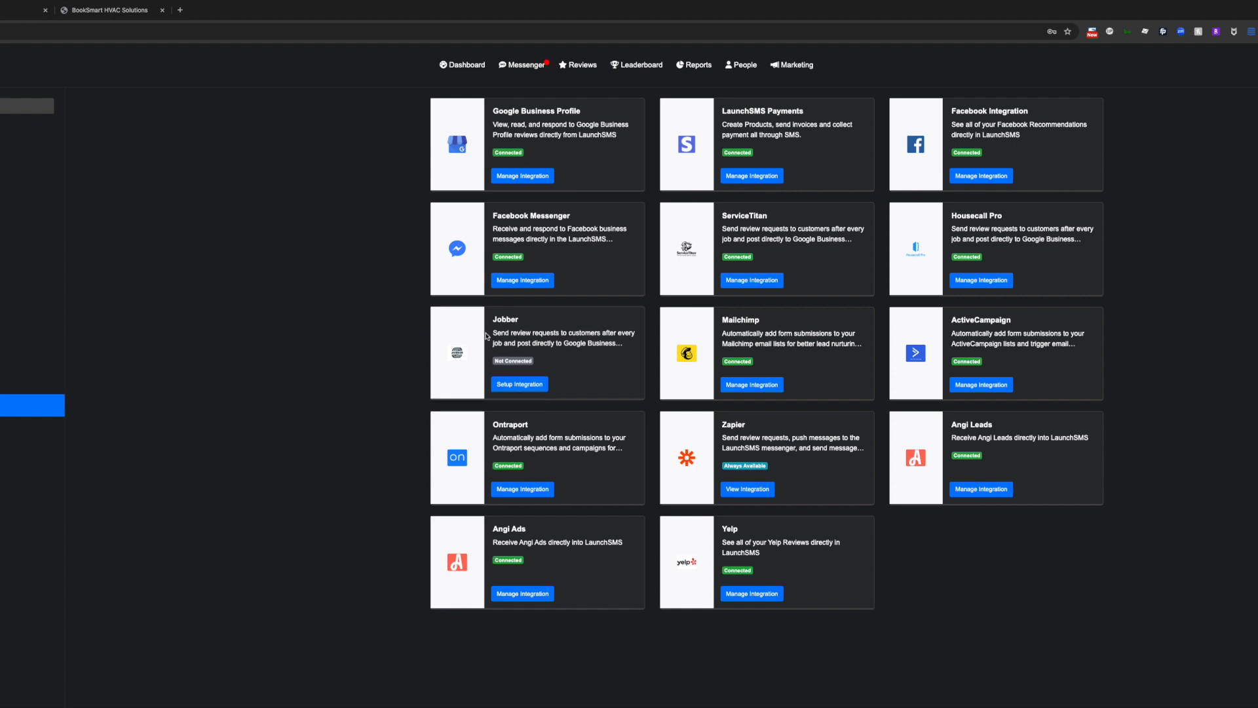
# - Set up the Jobber integration from the LaunchSMS marketplace by connecting the Jobber account
pyautogui.click(519, 387)
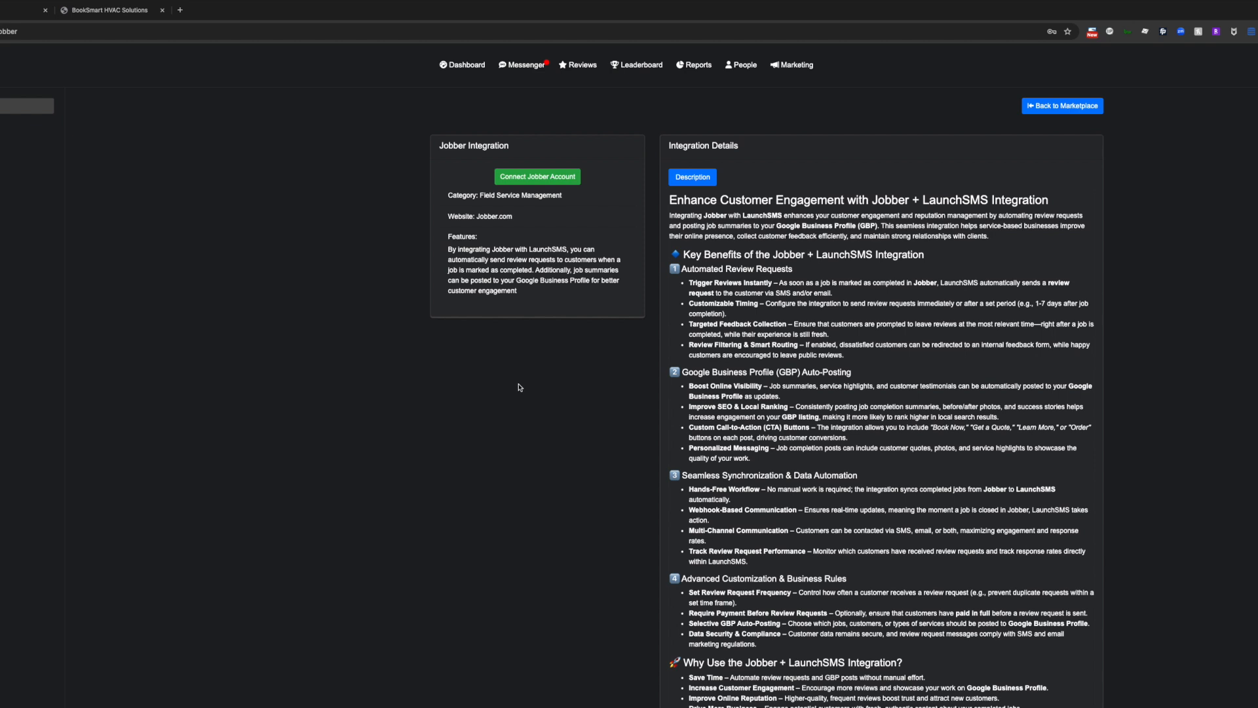
pyautogui.click(536, 180)
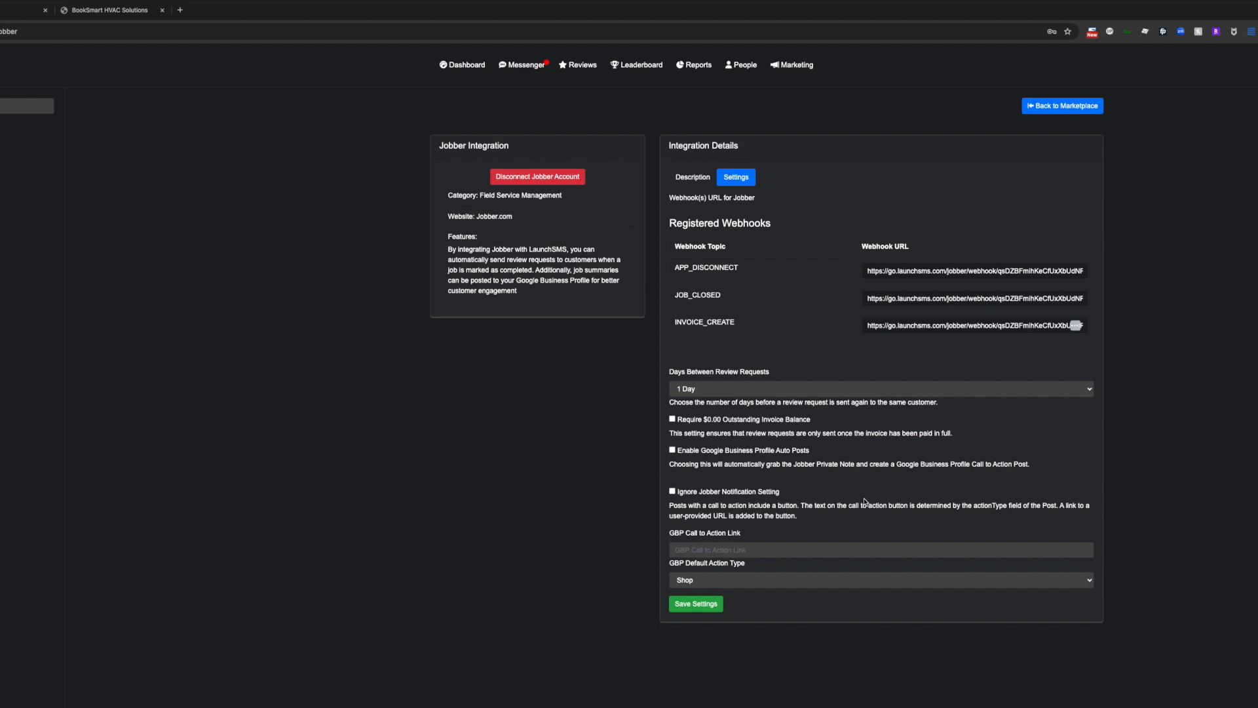
pyautogui.press('super+shift+5')
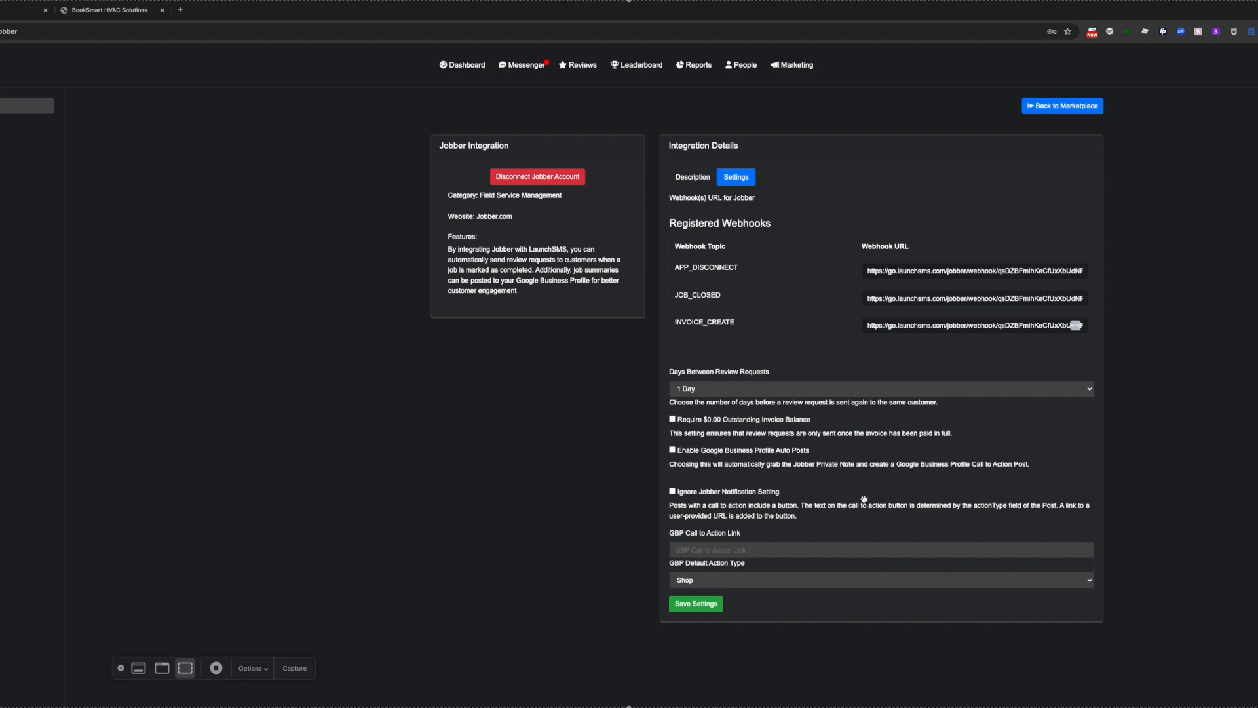
pyautogui.click(217, 668)
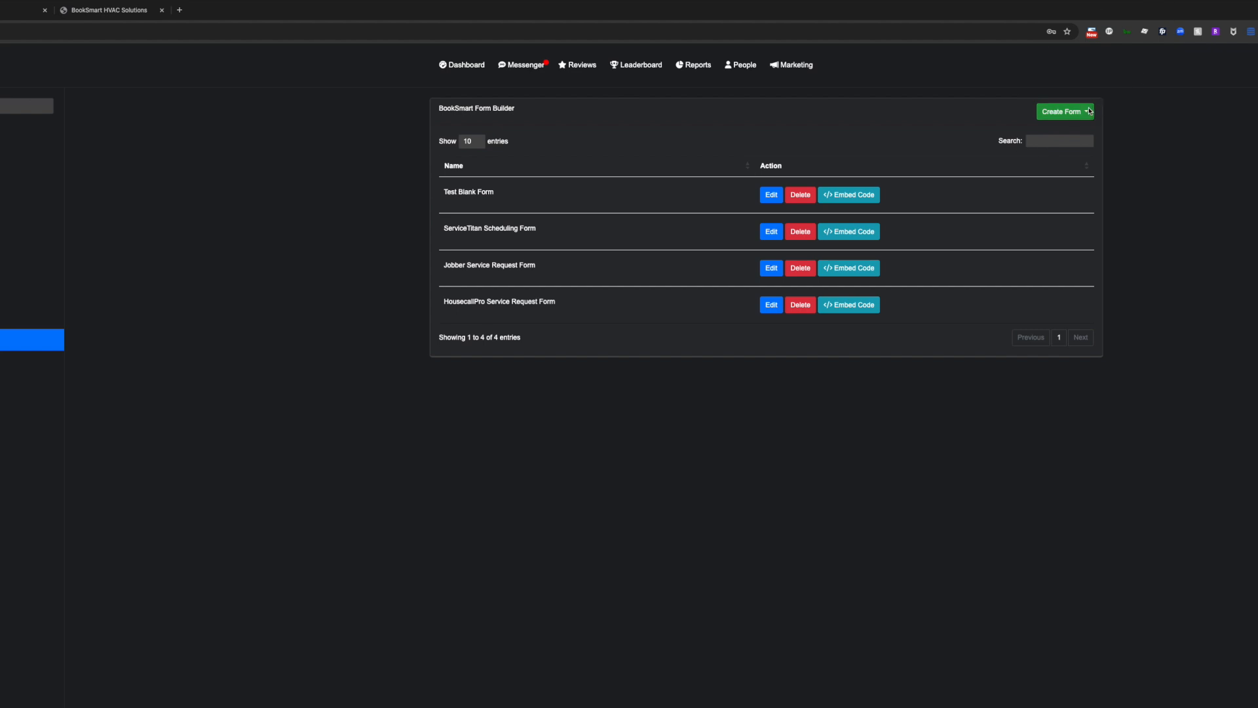
# - Create a new BookSmart form from the Jobber template
pyautogui.click(1088, 112)
pyautogui.click(1083, 182)
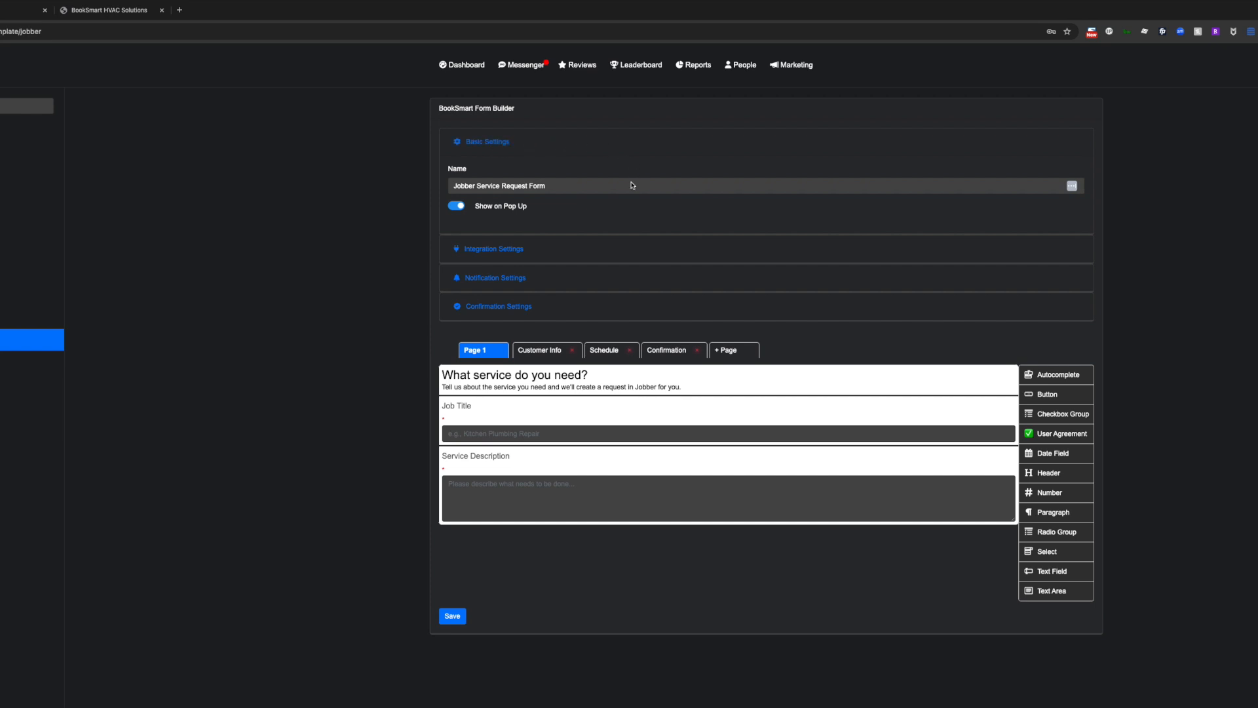
# - Review the form's name and its integration, notification and confirmation settings, including the available confirmation types
pyautogui.click(568, 188)
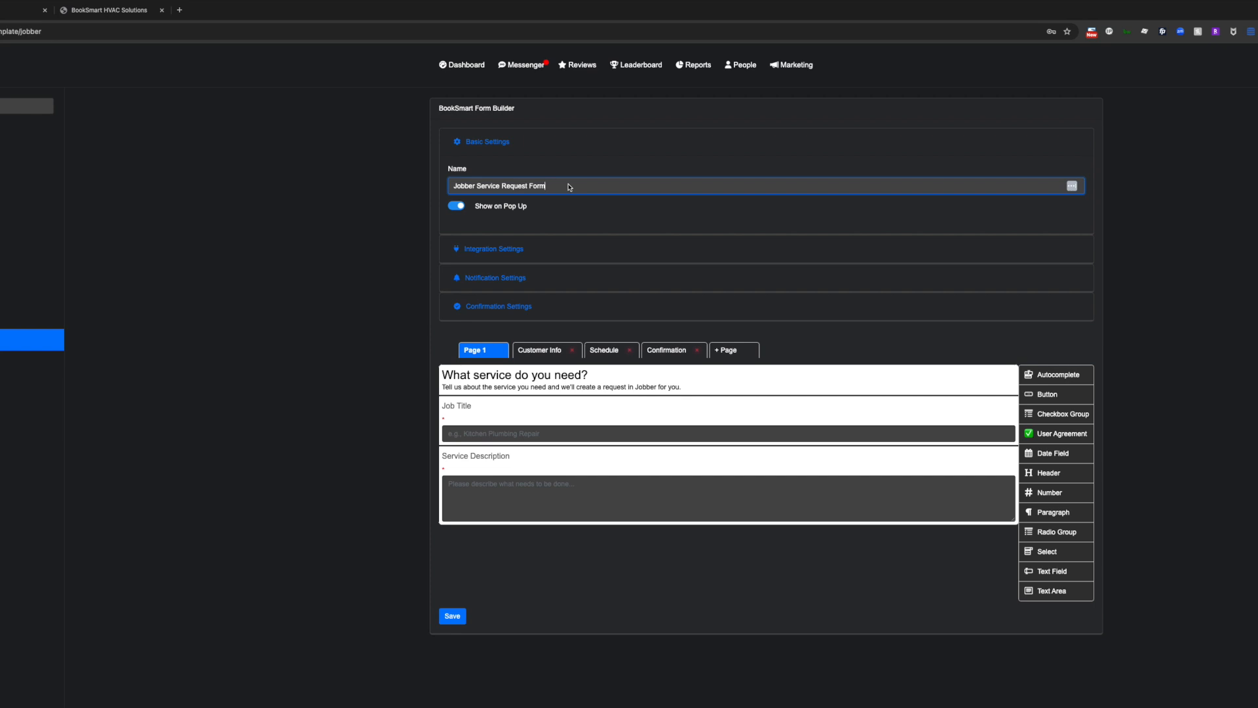
pyautogui.click(546, 250)
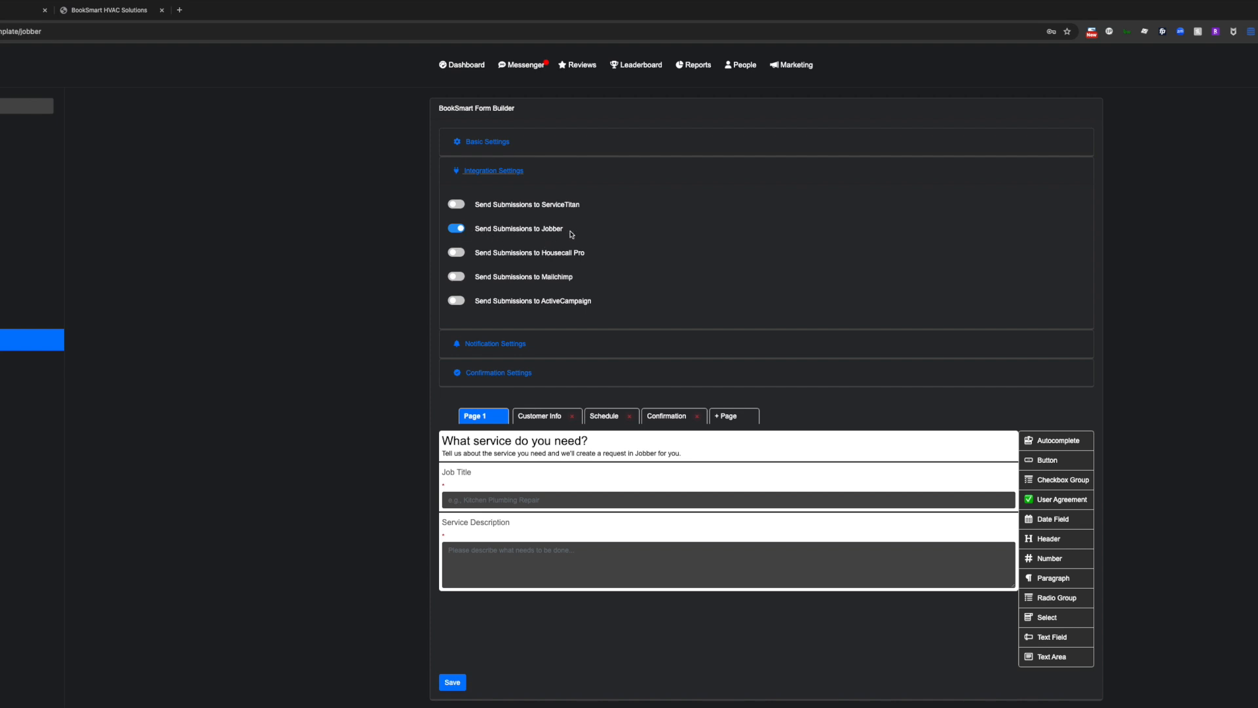
pyautogui.click(563, 344)
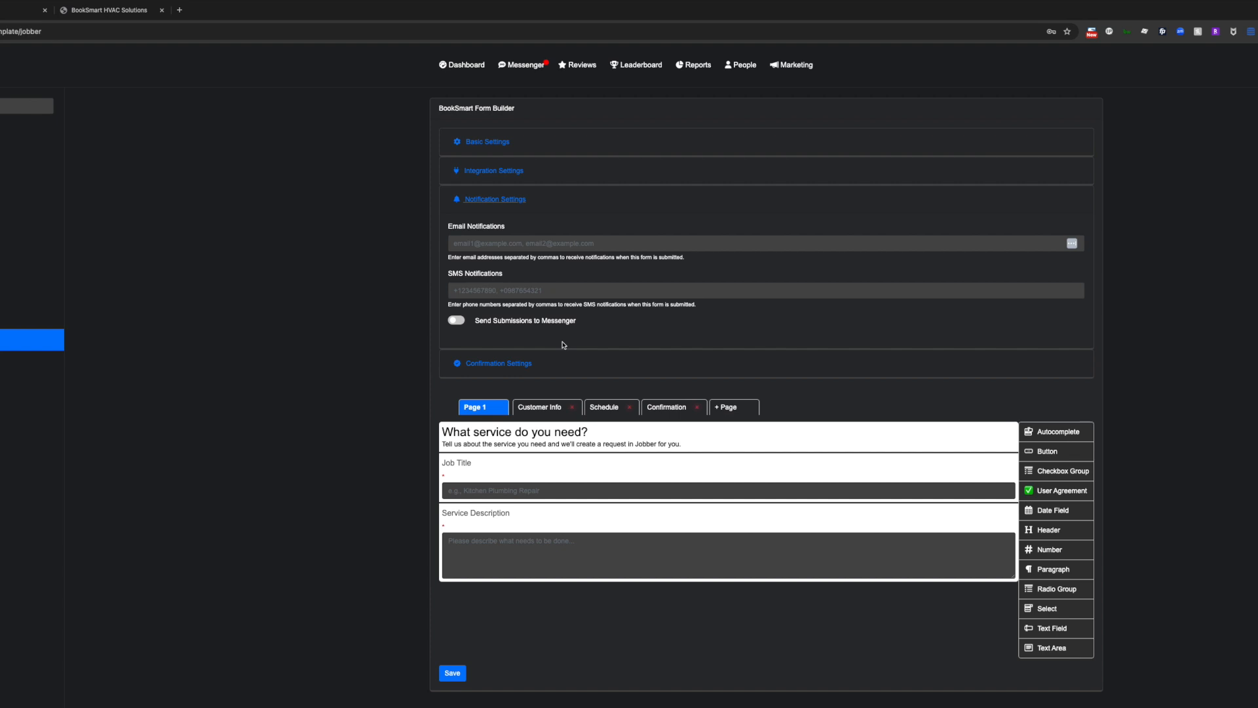
pyautogui.scroll(-1, 563, 254)
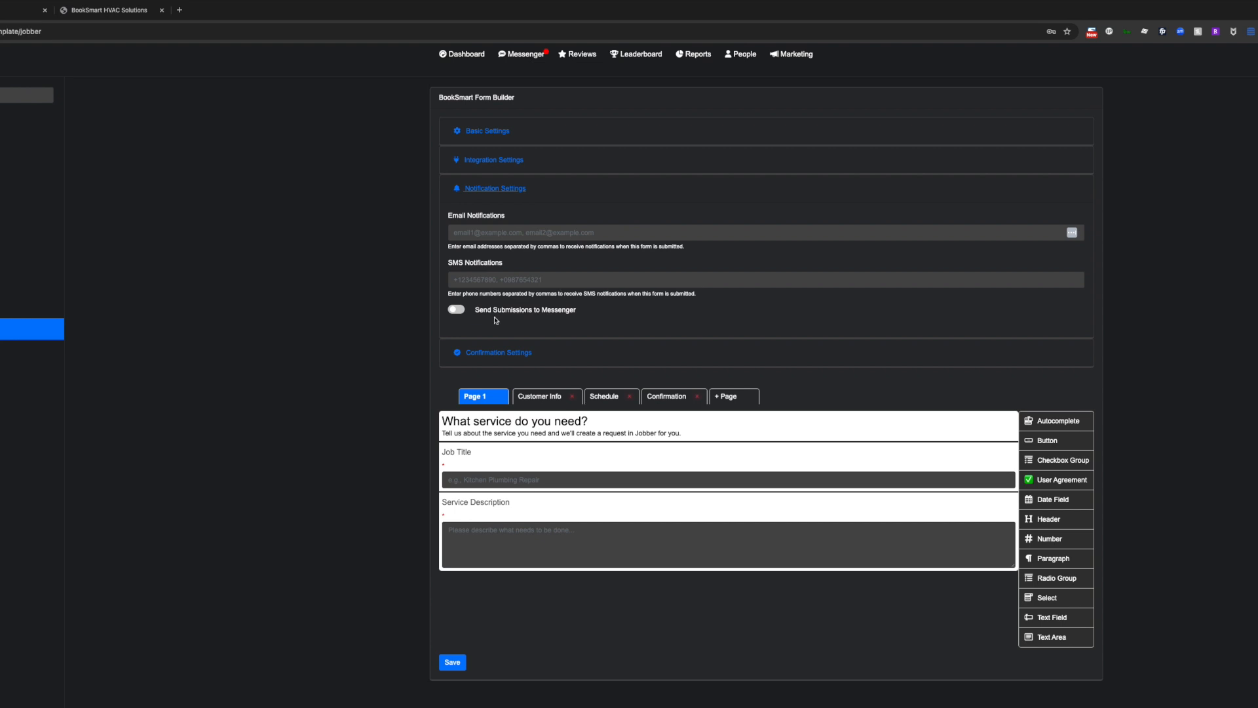
pyautogui.click(572, 355)
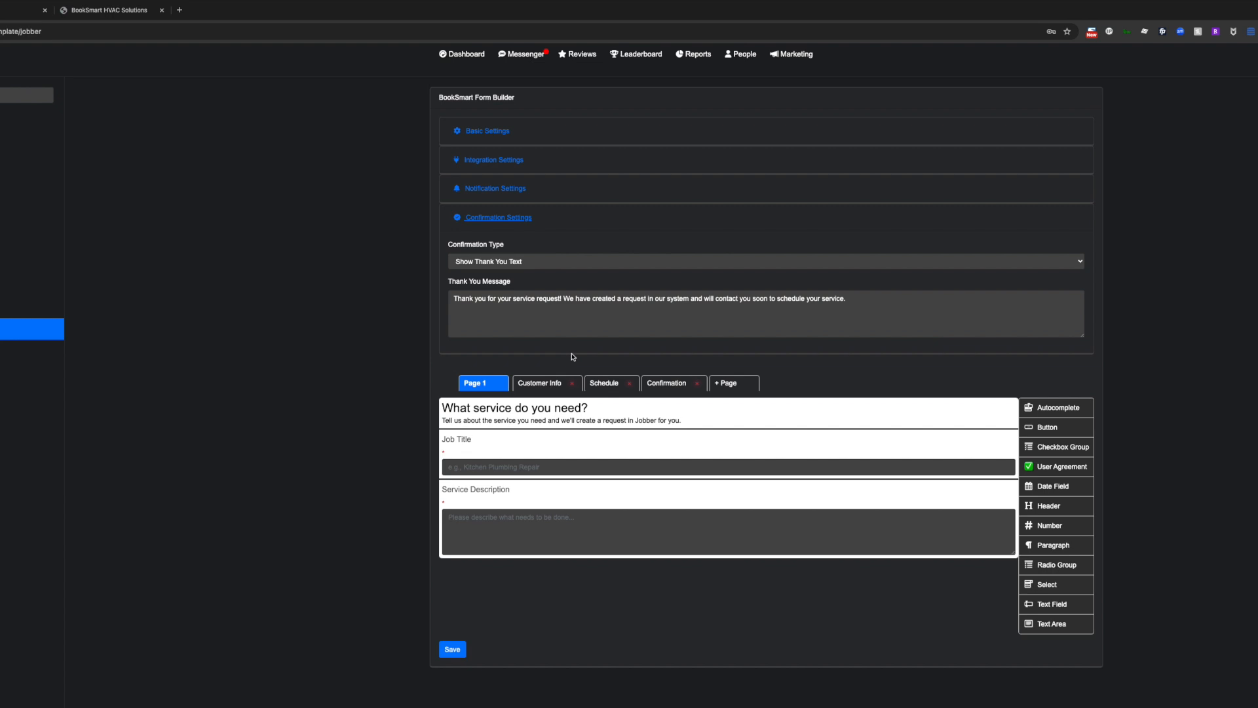
pyautogui.click(564, 260)
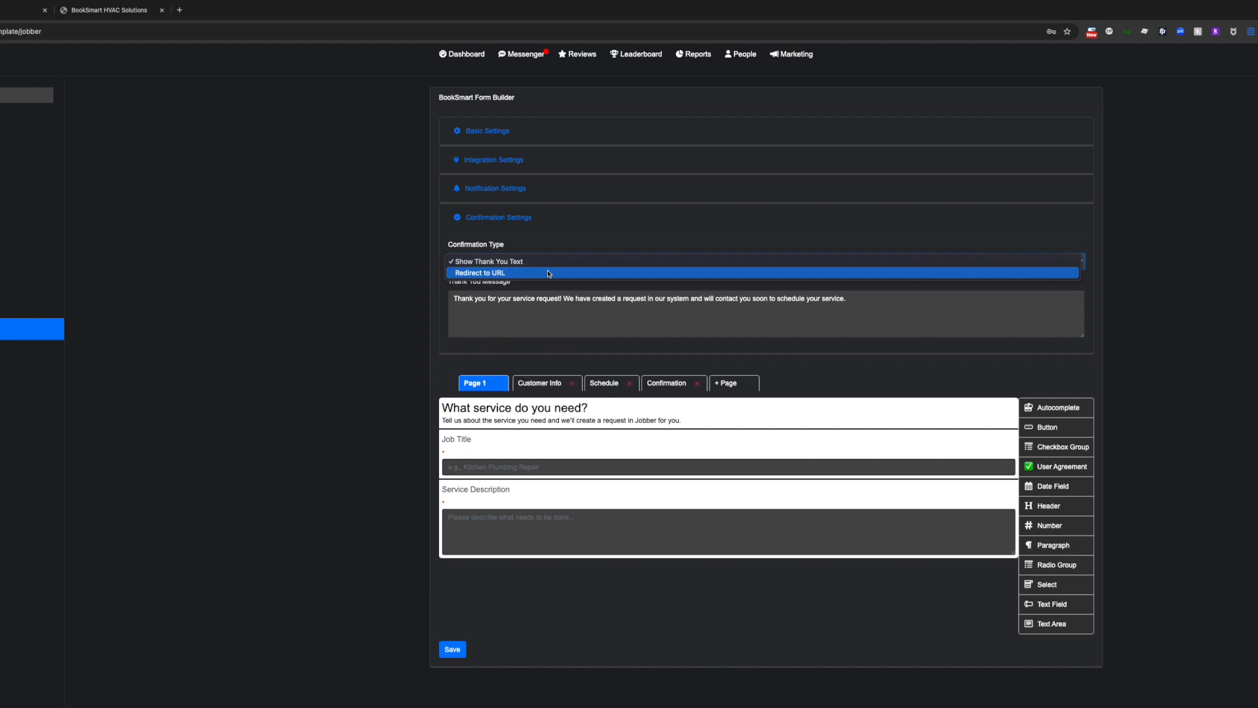
pyautogui.click(440, 359)
pyautogui.scroll(-1, 468, 350)
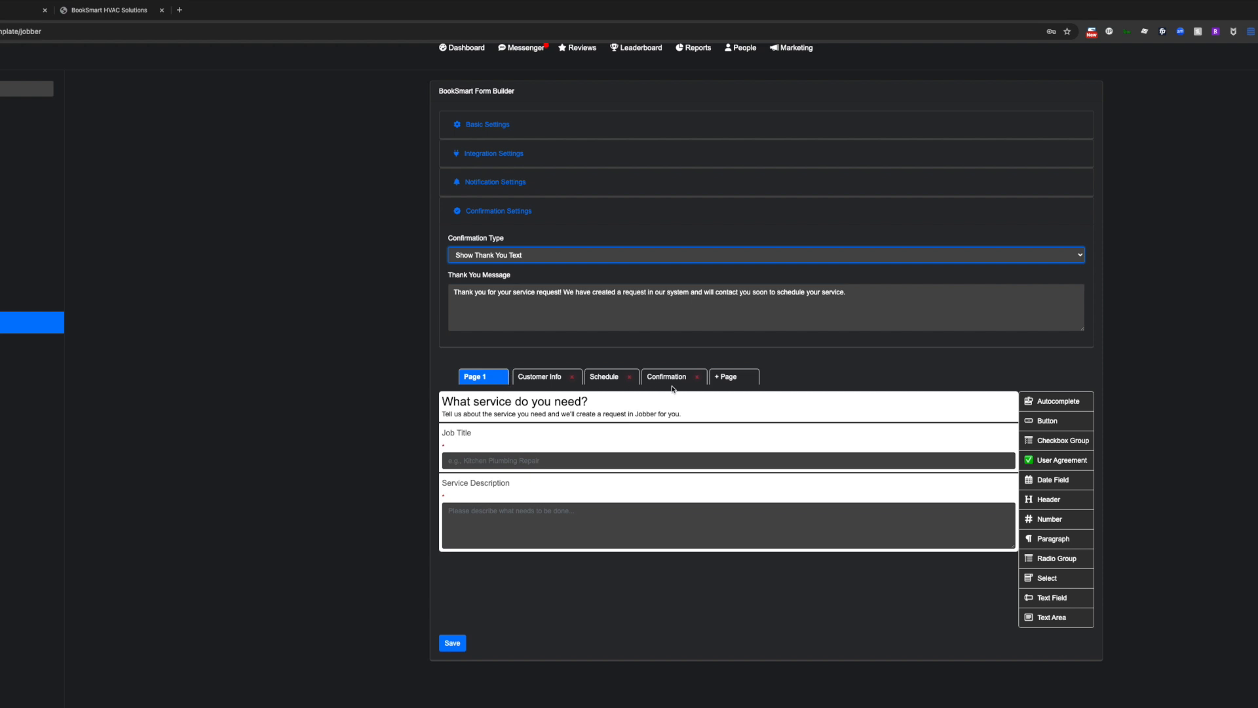
pyautogui.moveTo(723, 431)
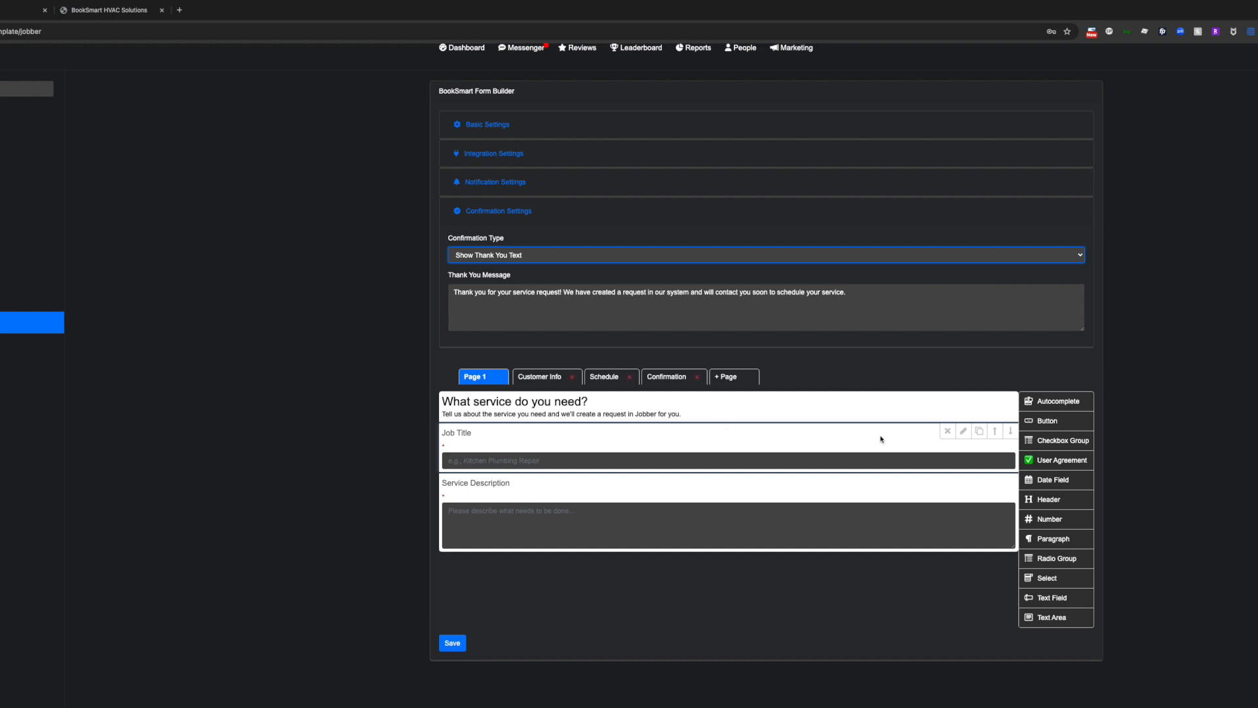
# - Look through the Customer Info, Schedule and Confirmation pages of the form and return to Page 1
pyautogui.click(539, 376)
pyautogui.scroll(-1, 670, 429)
pyautogui.scroll(-2, 669, 428)
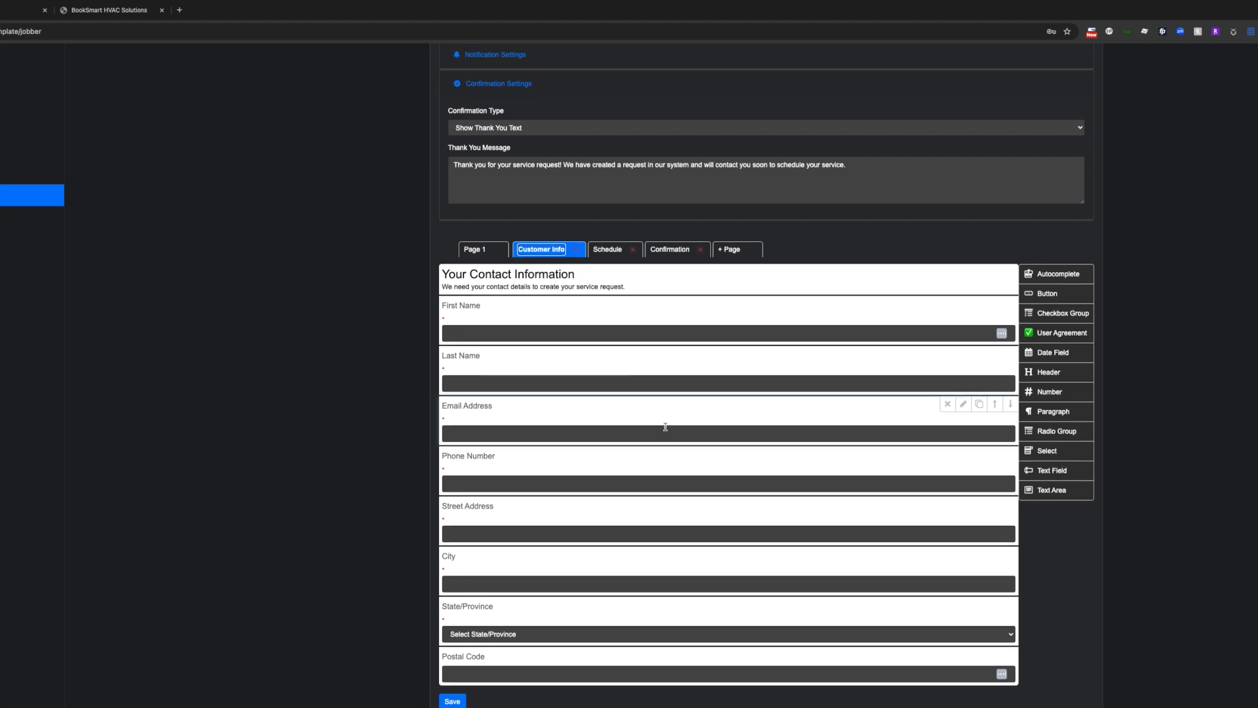
pyautogui.click(613, 226)
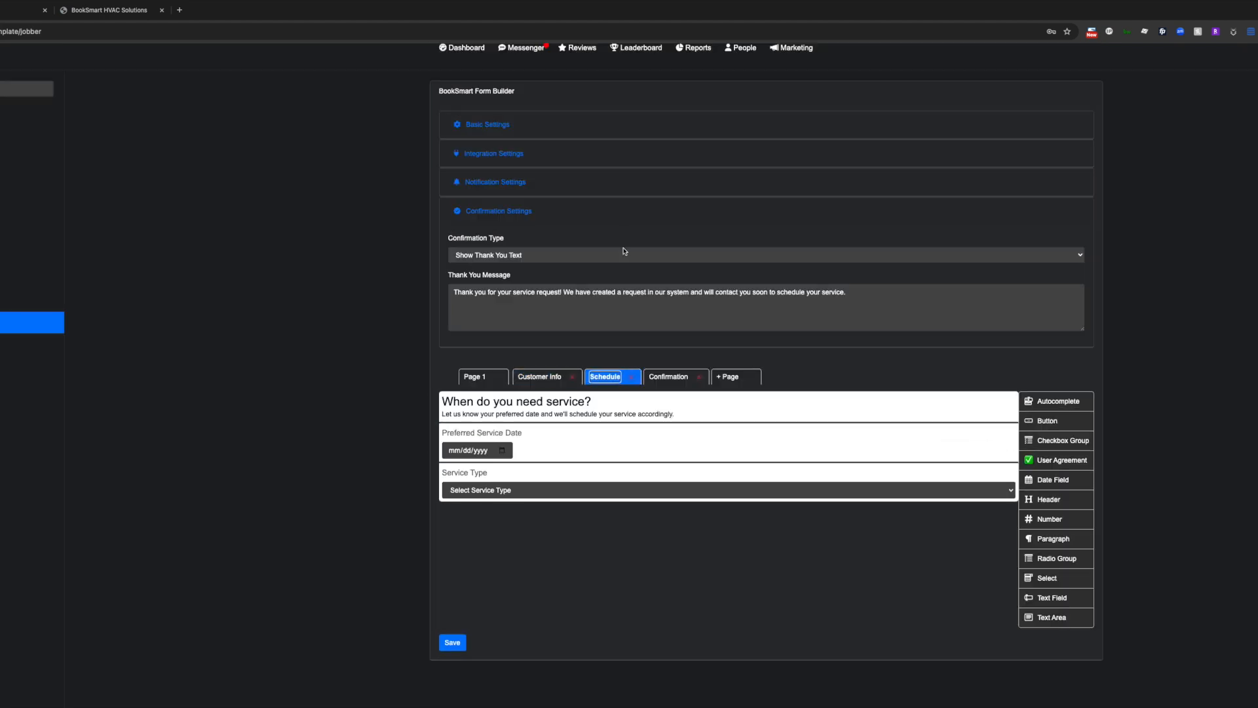
pyautogui.click(670, 379)
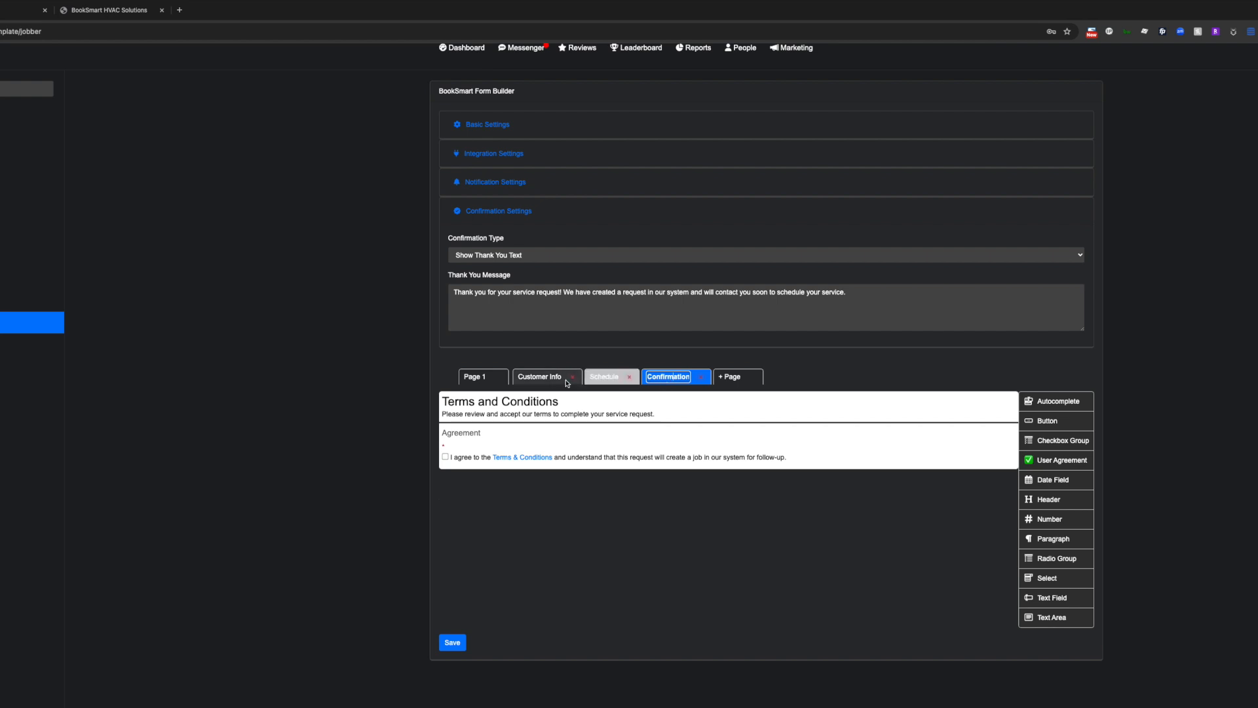
pyautogui.click(481, 379)
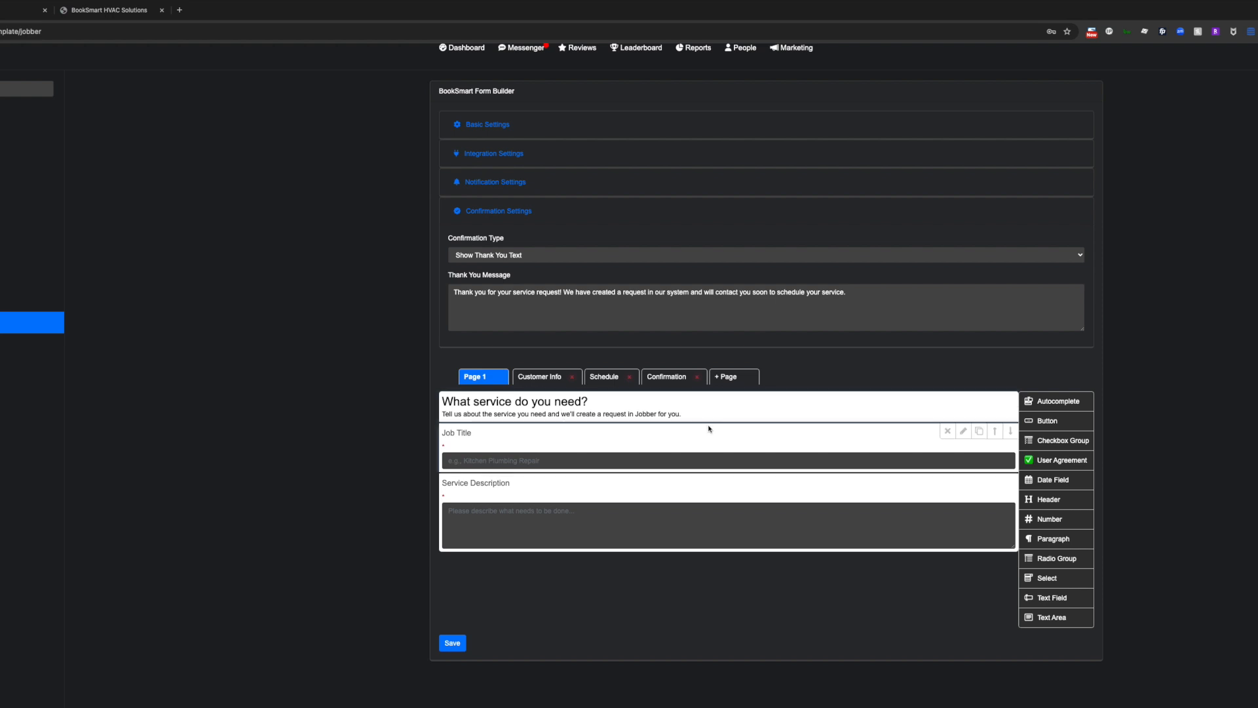
# - Open the Job Title field's settings and examine its label and Jobber Key mapping options
pyautogui.click(963, 431)
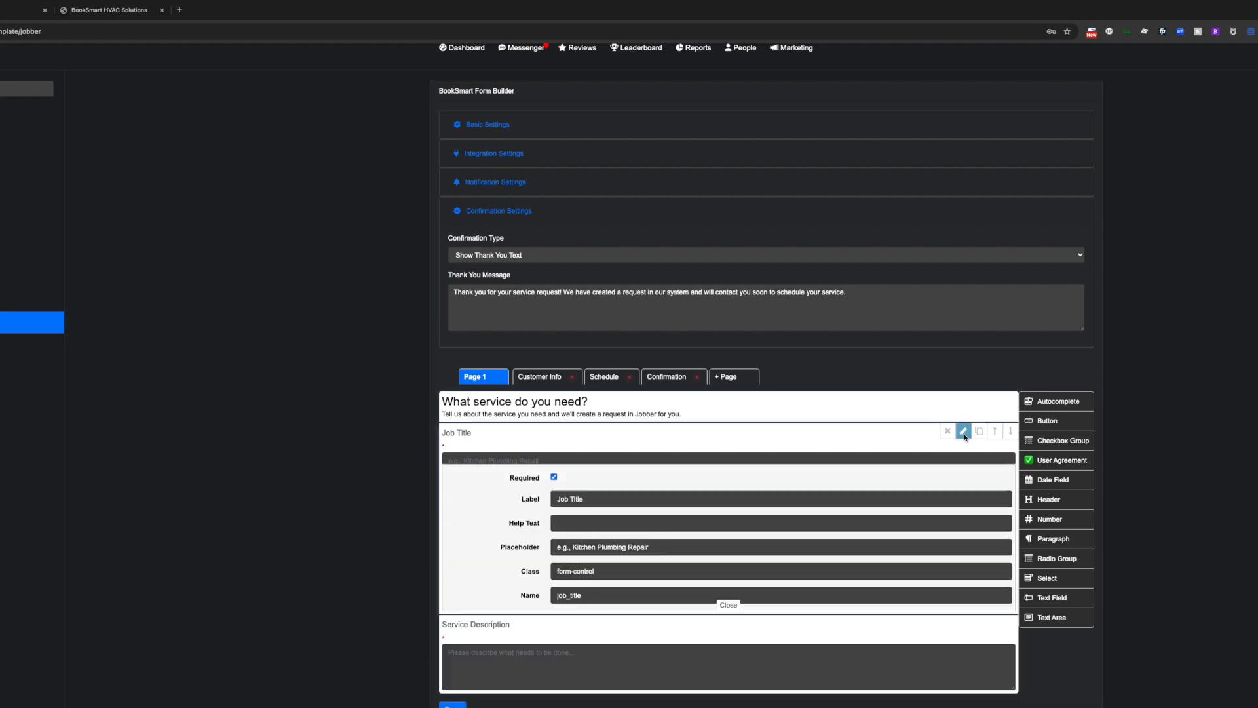
pyautogui.scroll(-5, 813, 429)
pyautogui.scroll(-1, 811, 430)
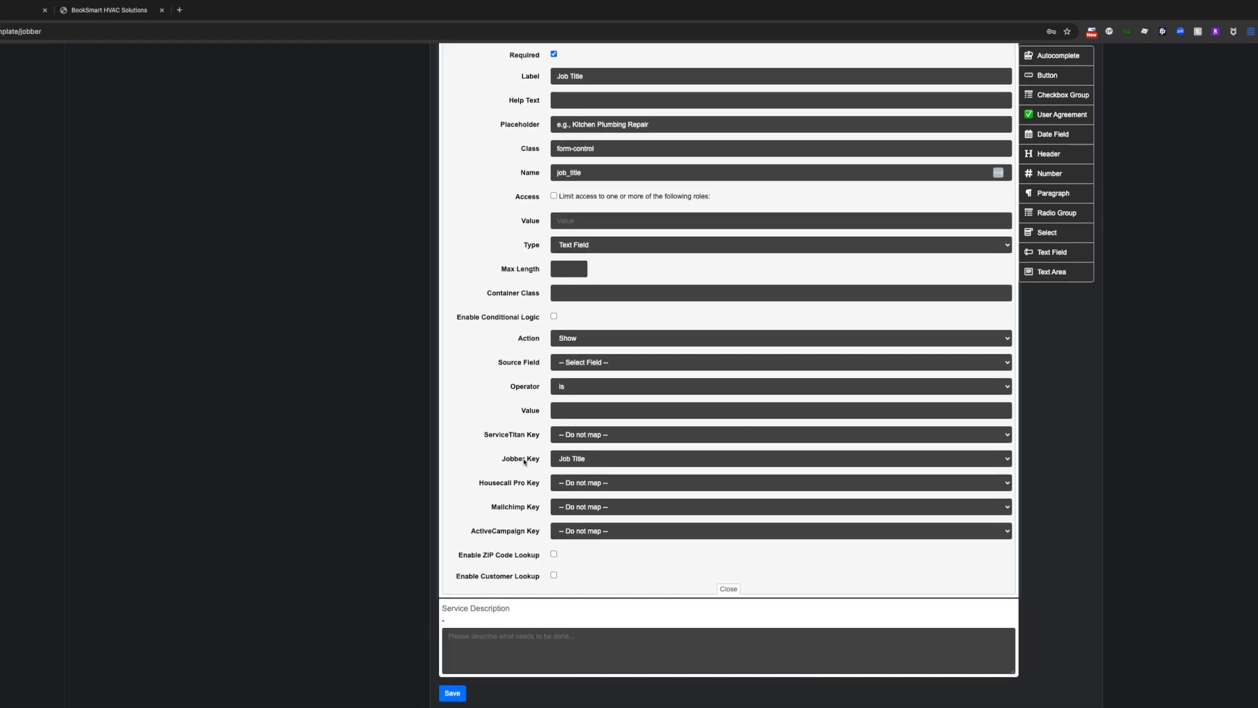
pyautogui.click(603, 462)
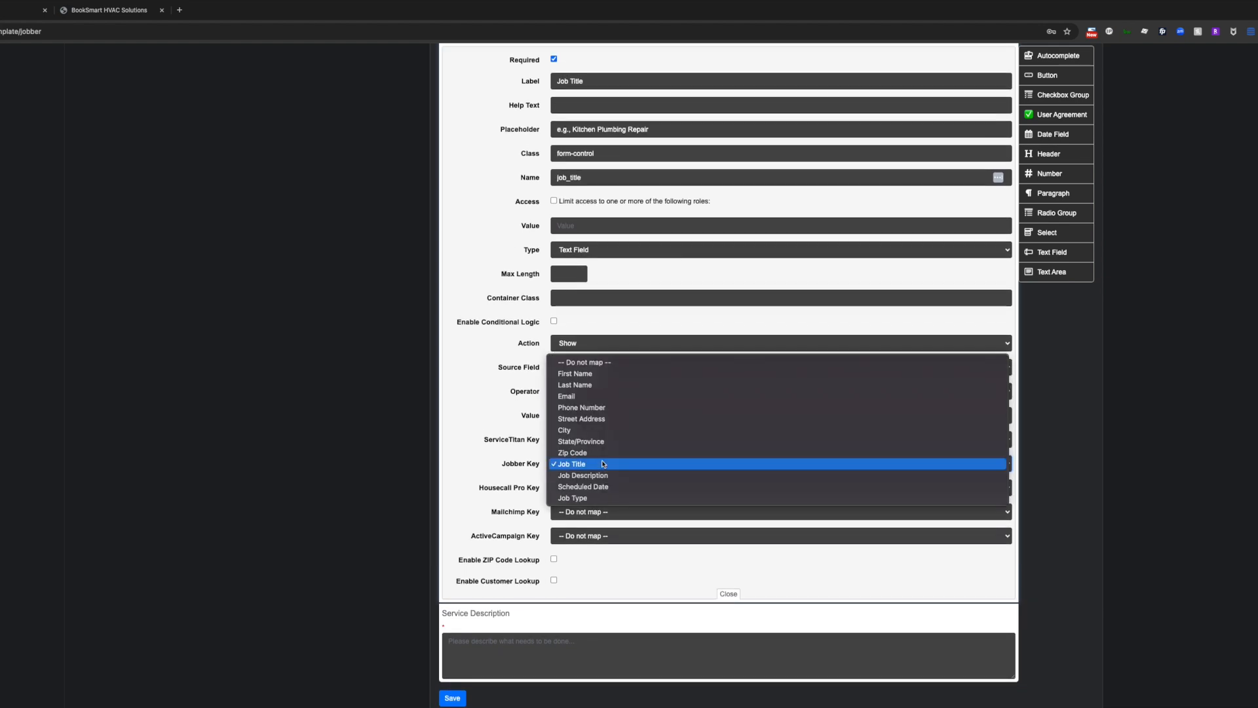
pyautogui.click(603, 464)
pyautogui.click(603, 464)
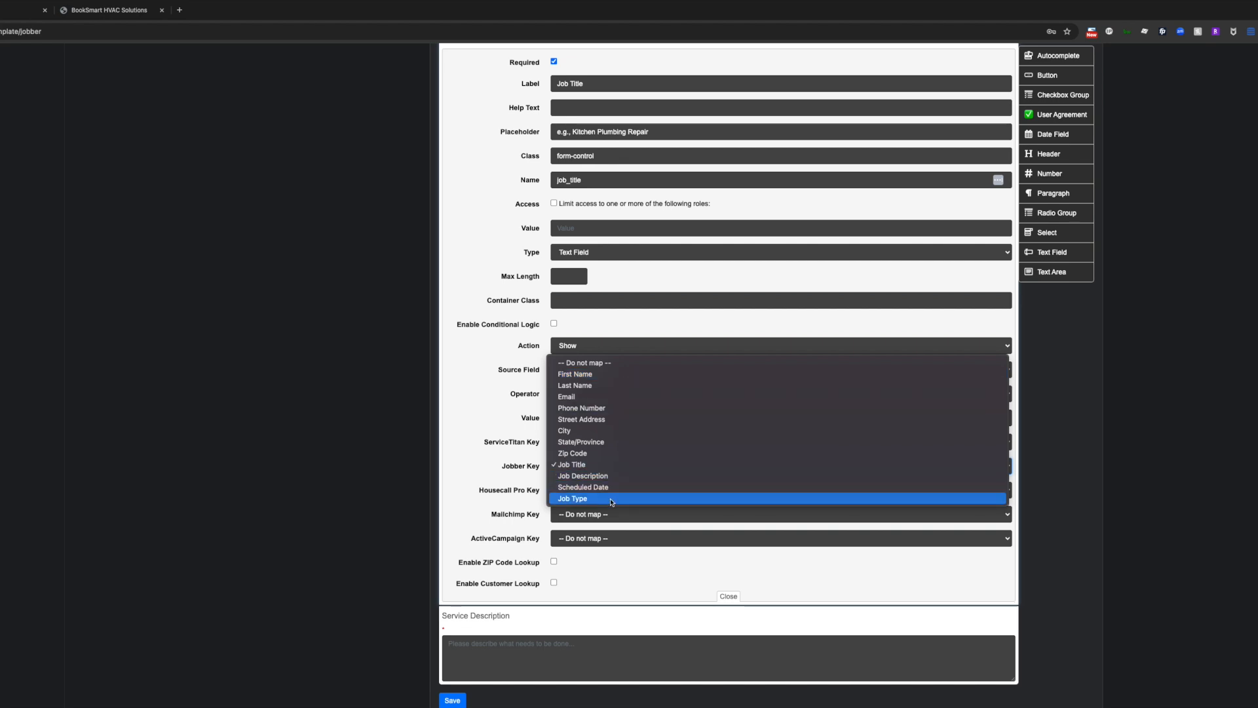
pyautogui.click(618, 464)
pyautogui.scroll(3, 475, 242)
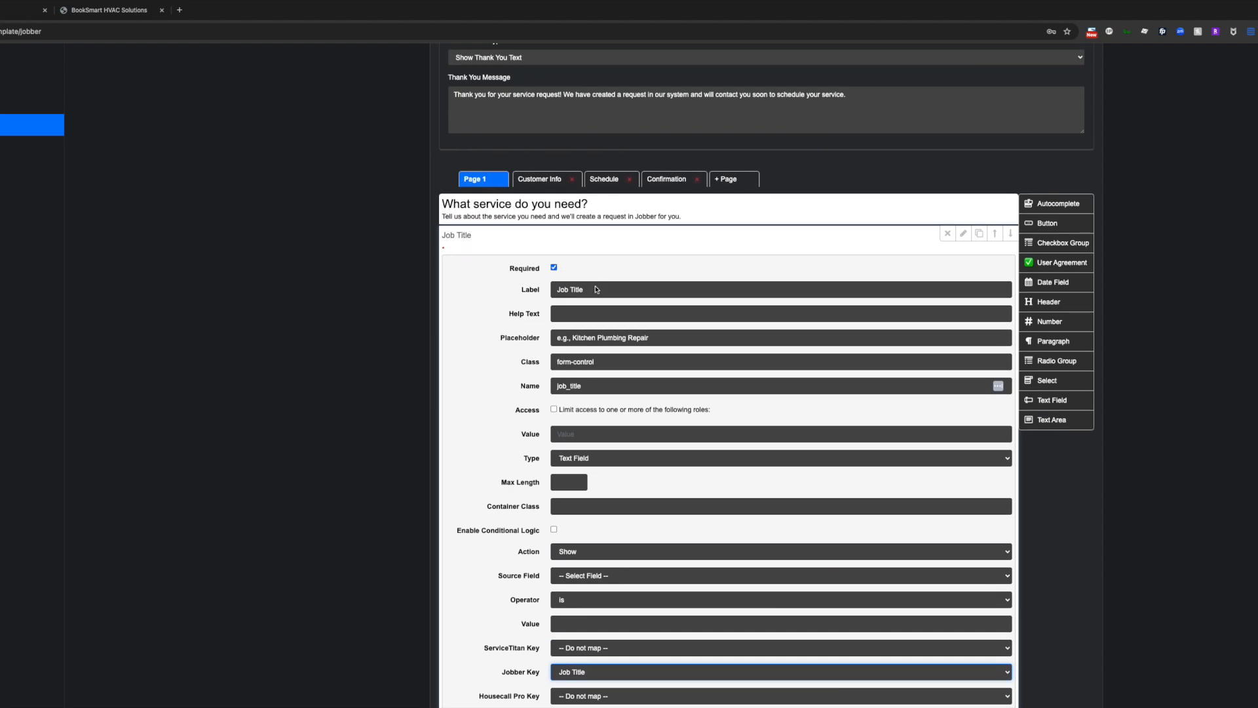
pyautogui.scroll(-3, 603, 290)
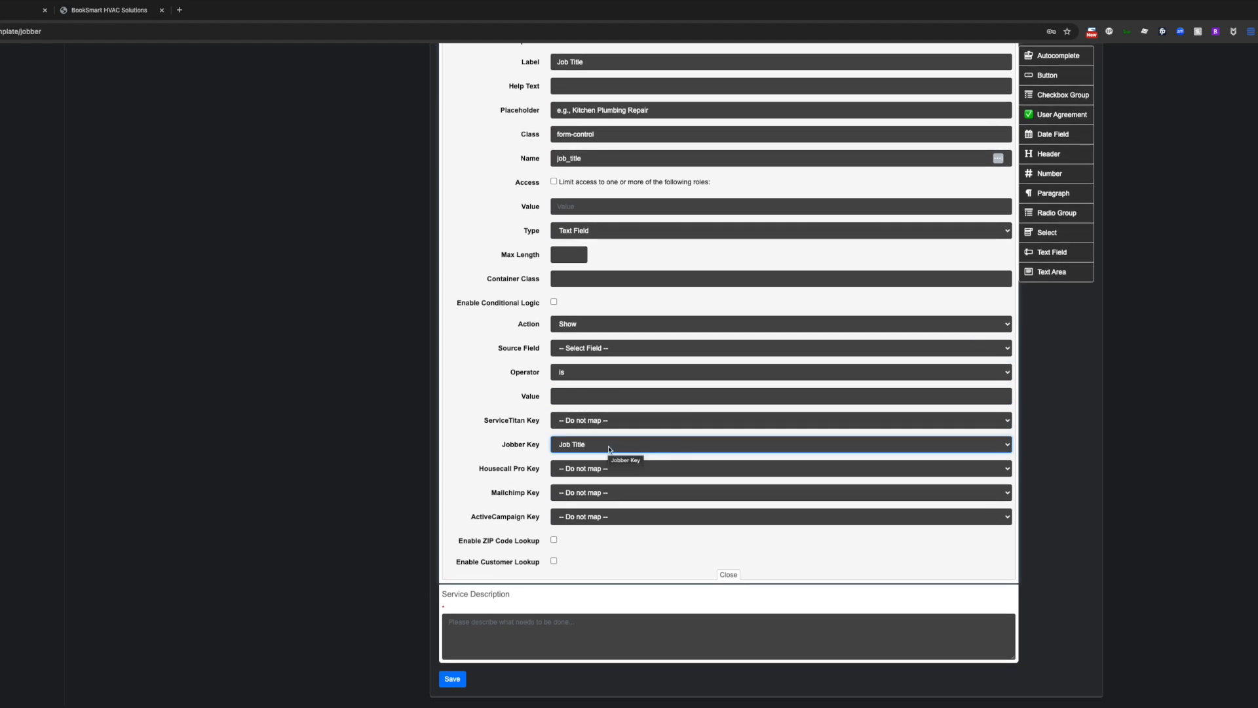
pyautogui.click(610, 448)
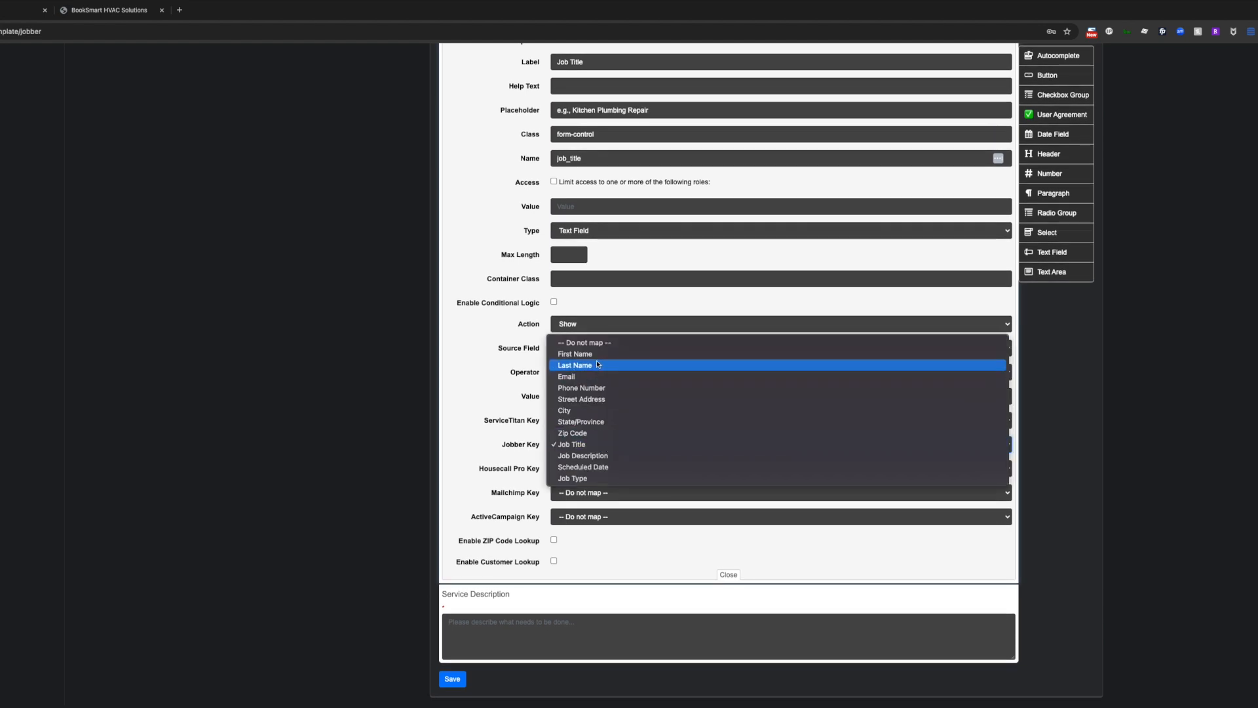
pyautogui.click(492, 398)
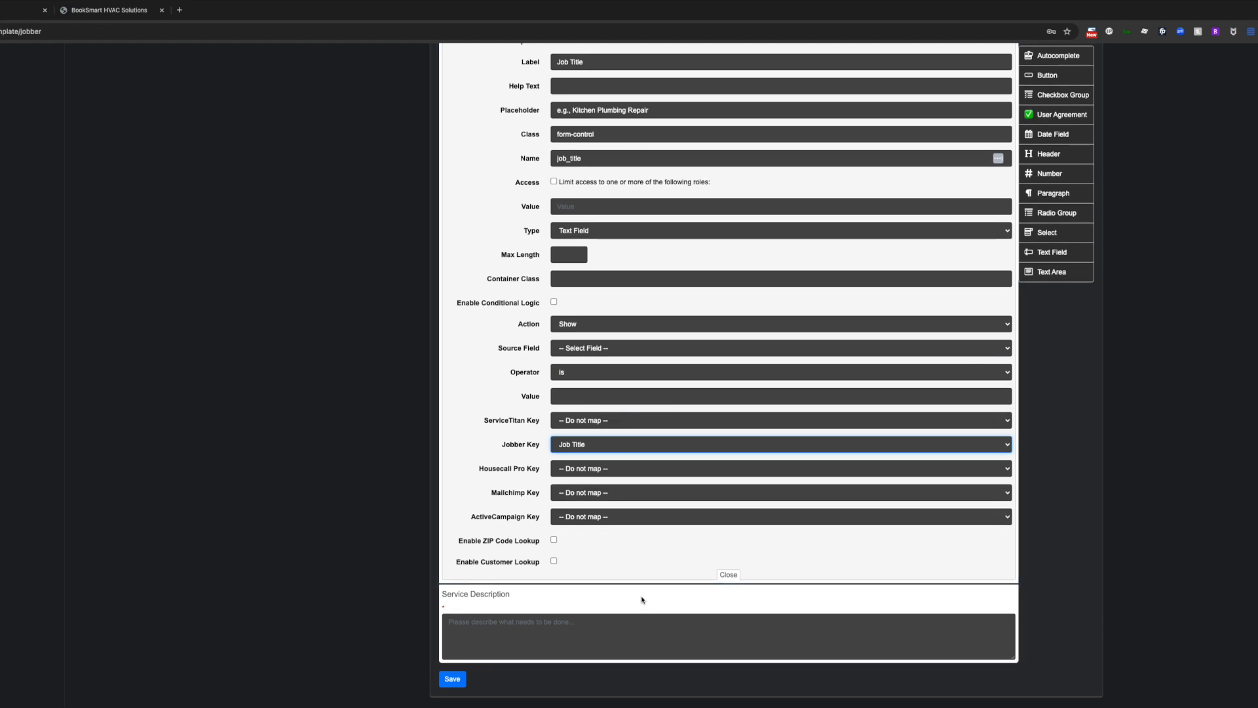
# - Open the Service Description field's settings and move the field above Job Title
pyautogui.moveTo(913, 601)
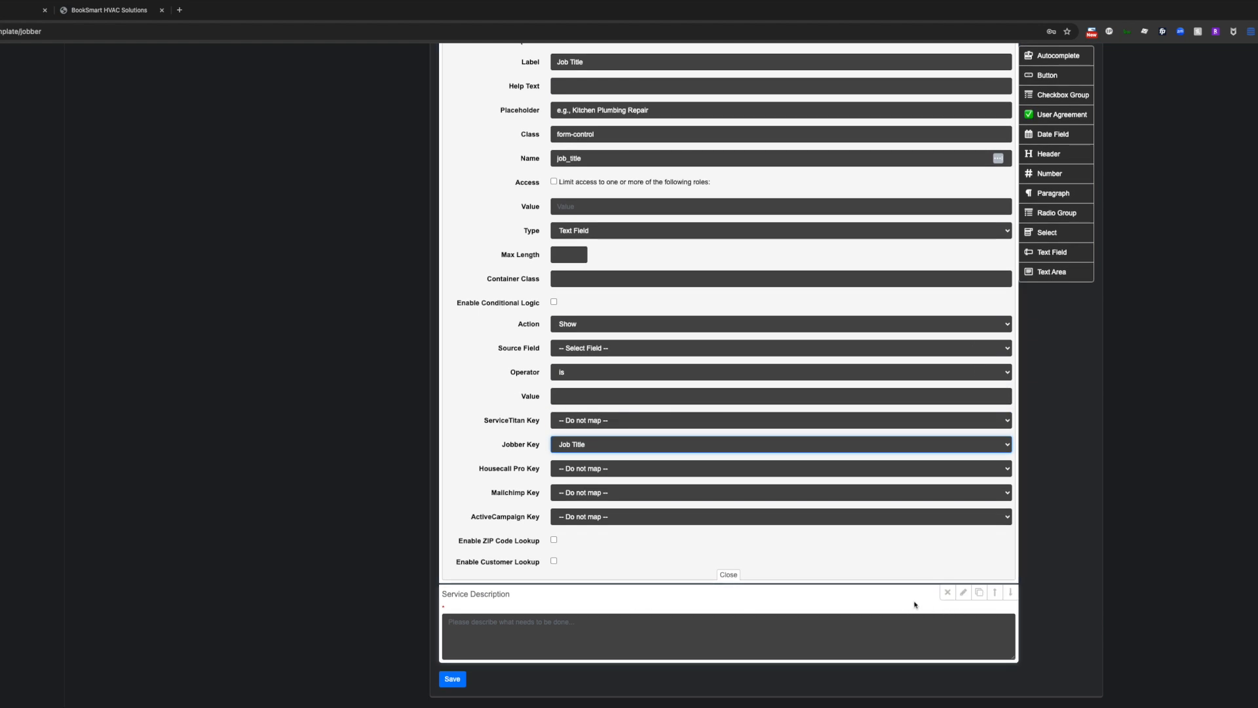
pyautogui.click(963, 594)
pyautogui.scroll(-6, 810, 421)
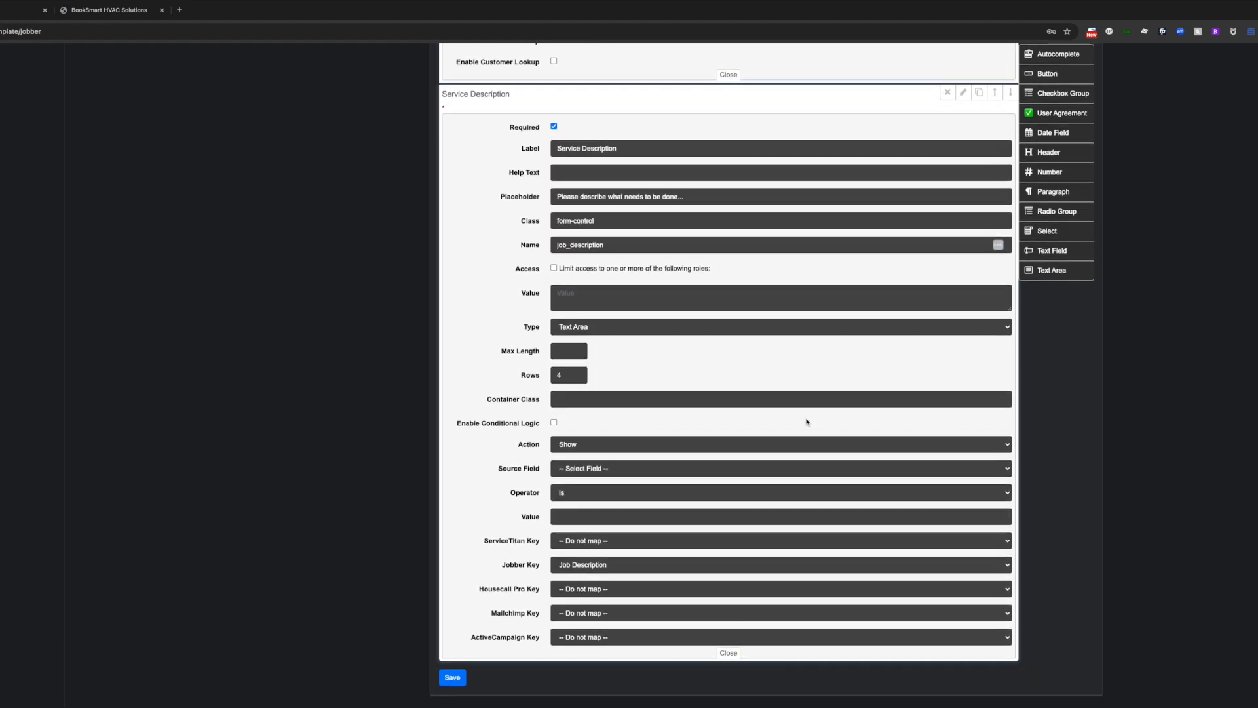
pyautogui.moveTo(516, 95); pyautogui.dragTo(525, 123)
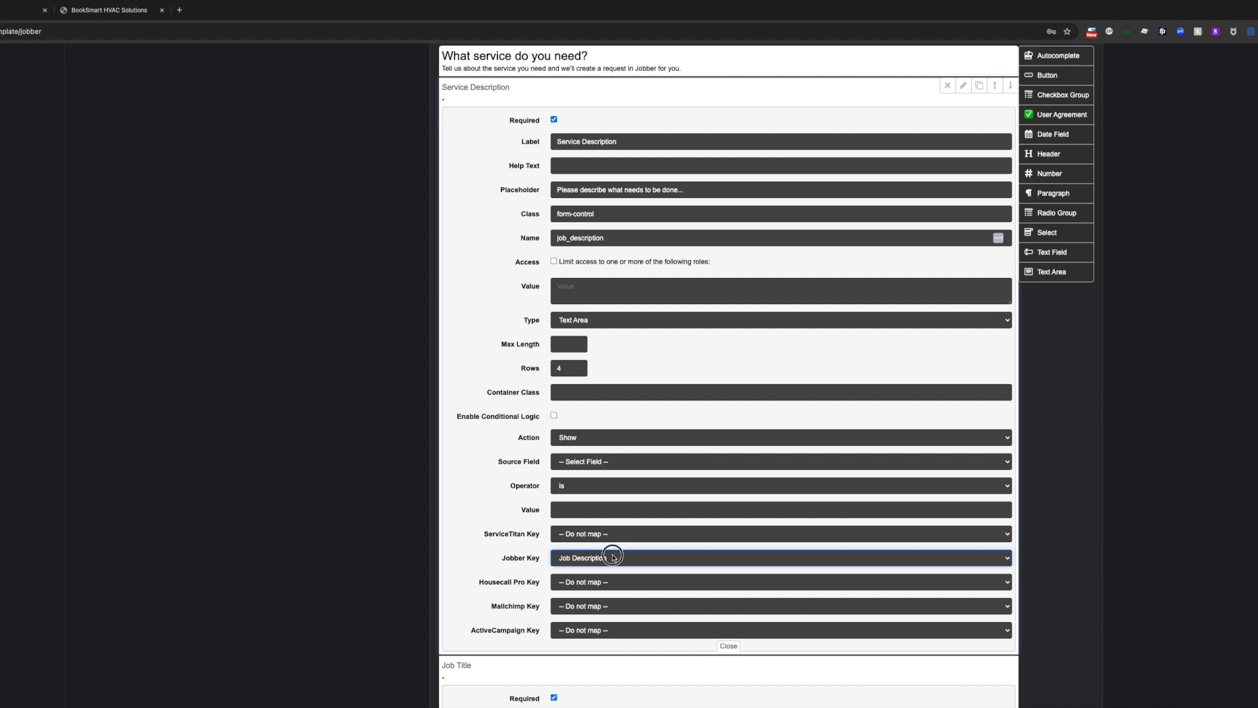
# - Examine the Jobber Key mapping of the Service Description field
pyautogui.click(613, 558)
pyautogui.click(620, 557)
pyautogui.scroll(5, 668, 522)
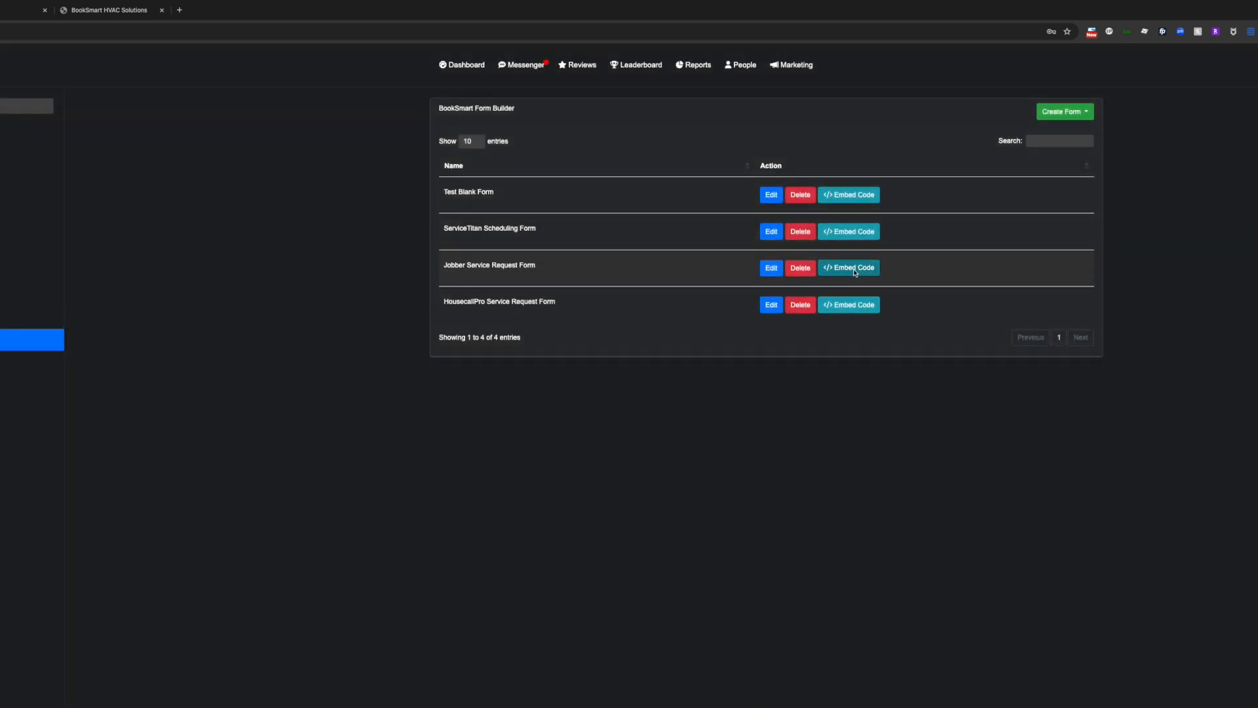
# - Open the embed code of the Jobber Service Request Form
pyautogui.click(854, 271)
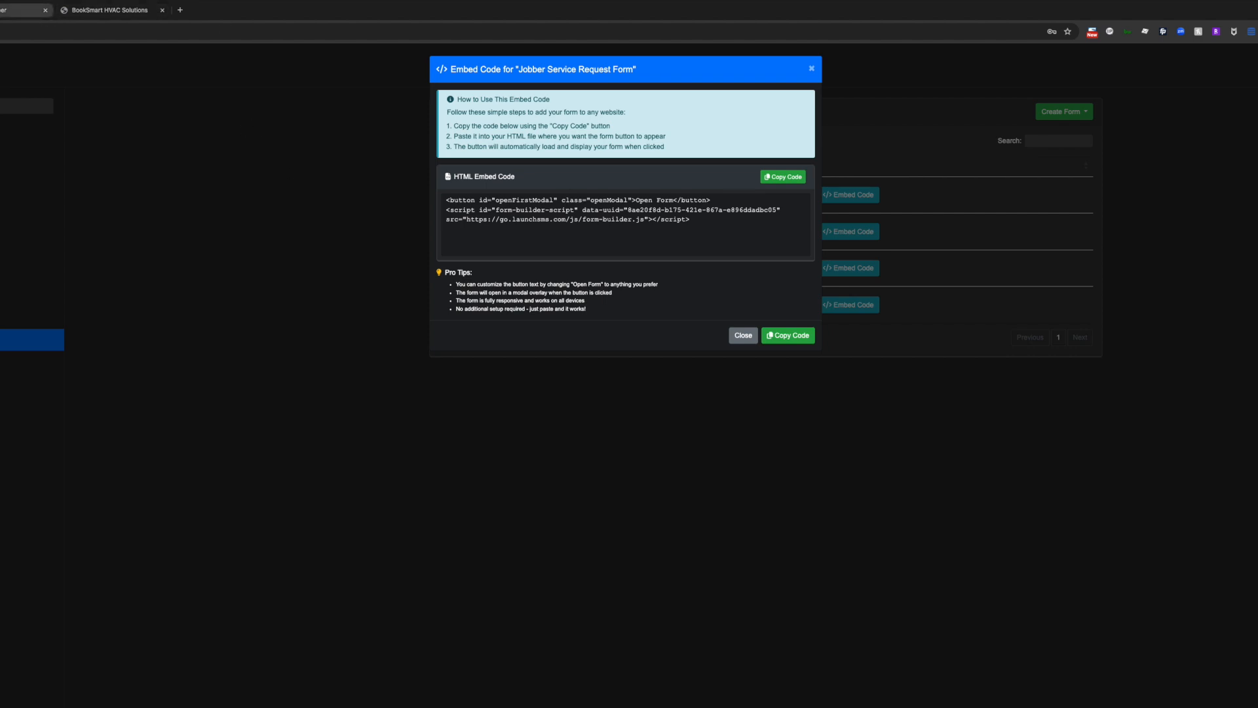
# - On the BookSmart HVAC Solutions site, open the Schedule Service form and enter job title "This is a test job title" and description "This is a service description test"
pyautogui.click(23, 10)
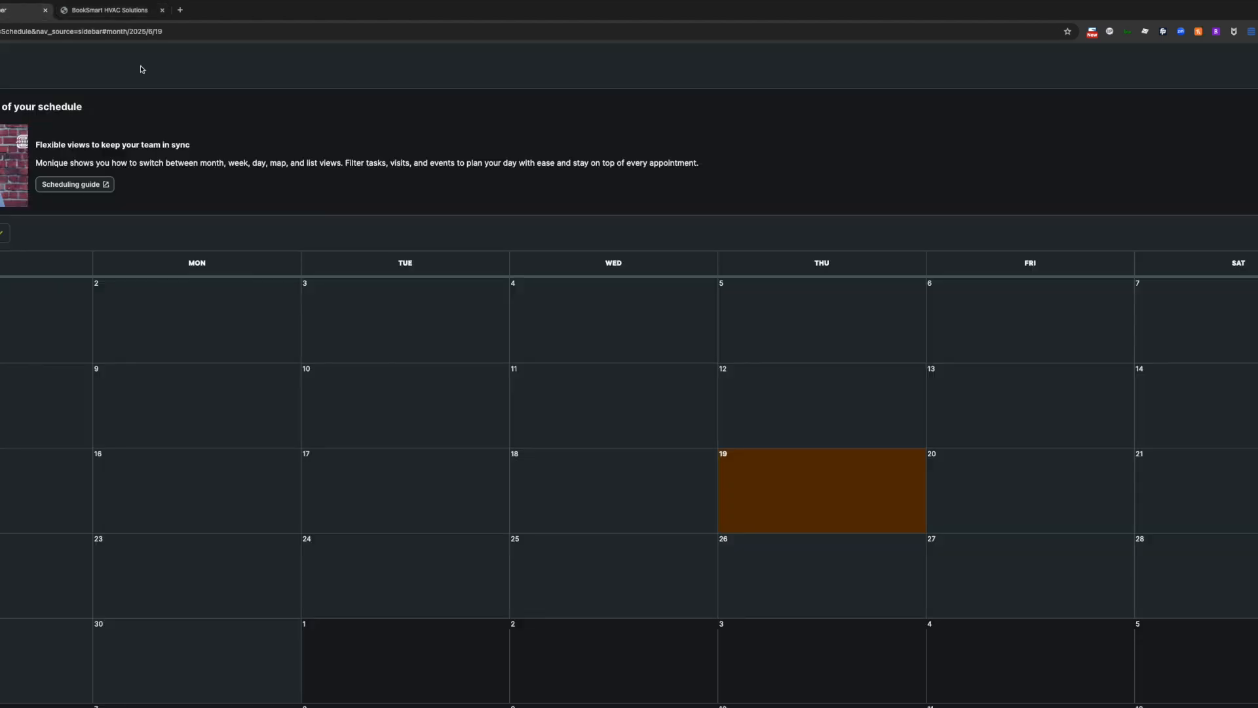
pyautogui.click(105, 10)
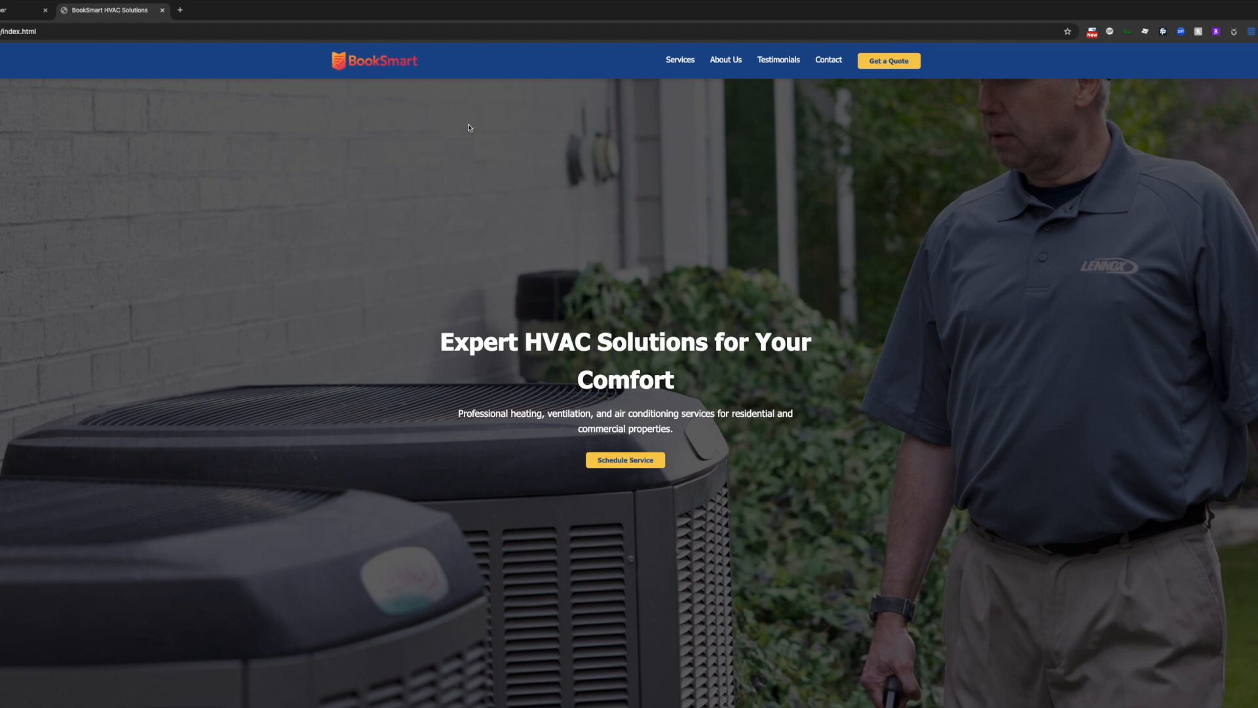
pyautogui.click(632, 461)
pyautogui.click(561, 358)
pyautogui.click(550, 379)
pyautogui.click(558, 414)
pyautogui.write('This is a service description test')
pyautogui.click(622, 575)
# - Fill in the customer's name, contact details and property address in the service request form
pyautogui.click(532, 355)
pyautogui.click(528, 378)
pyautogui.click(645, 354)
pyautogui.click(678, 378)
pyautogui.click(524, 408)
pyautogui.click(525, 433)
pyautogui.click(640, 569)
pyautogui.click(739, 568)
pyautogui.click(754, 591)
pyautogui.click(649, 615)
# - Complete the remaining part of the Jobber Service Request Form, submit it and dismiss the confirmation
pyautogui.click(643, 441)
pyautogui.click(619, 525)
pyautogui.click(457, 355)
pyautogui.click(645, 486)
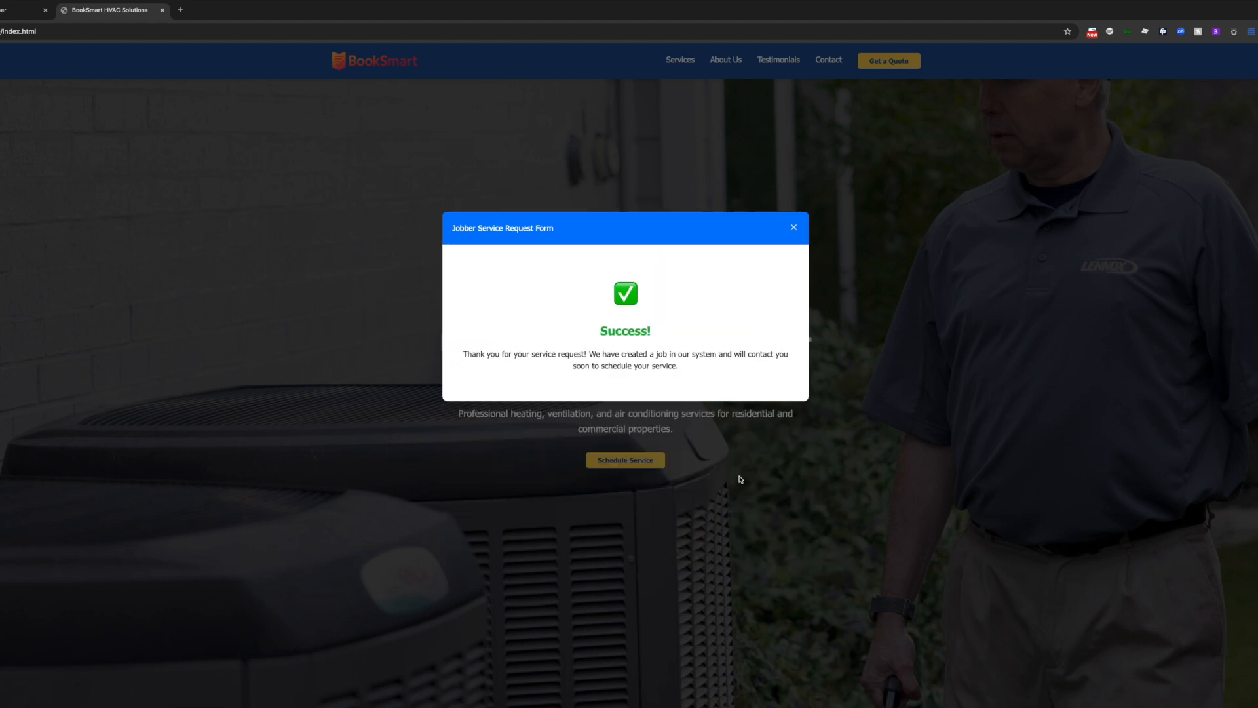
pyautogui.click(740, 479)
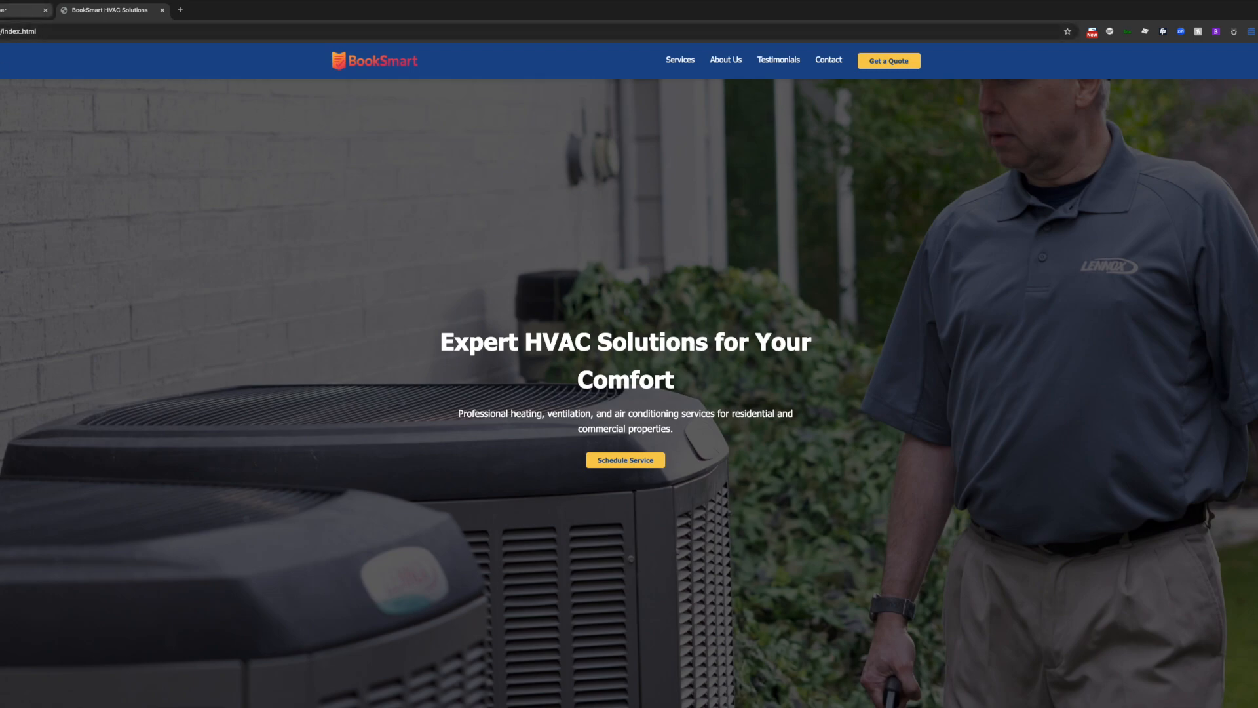
# - Switch to Jobber's requests list, open the newest "This is a test job title" request and examine its LaunchSMS details and internal notes
pyautogui.click(15, 10)
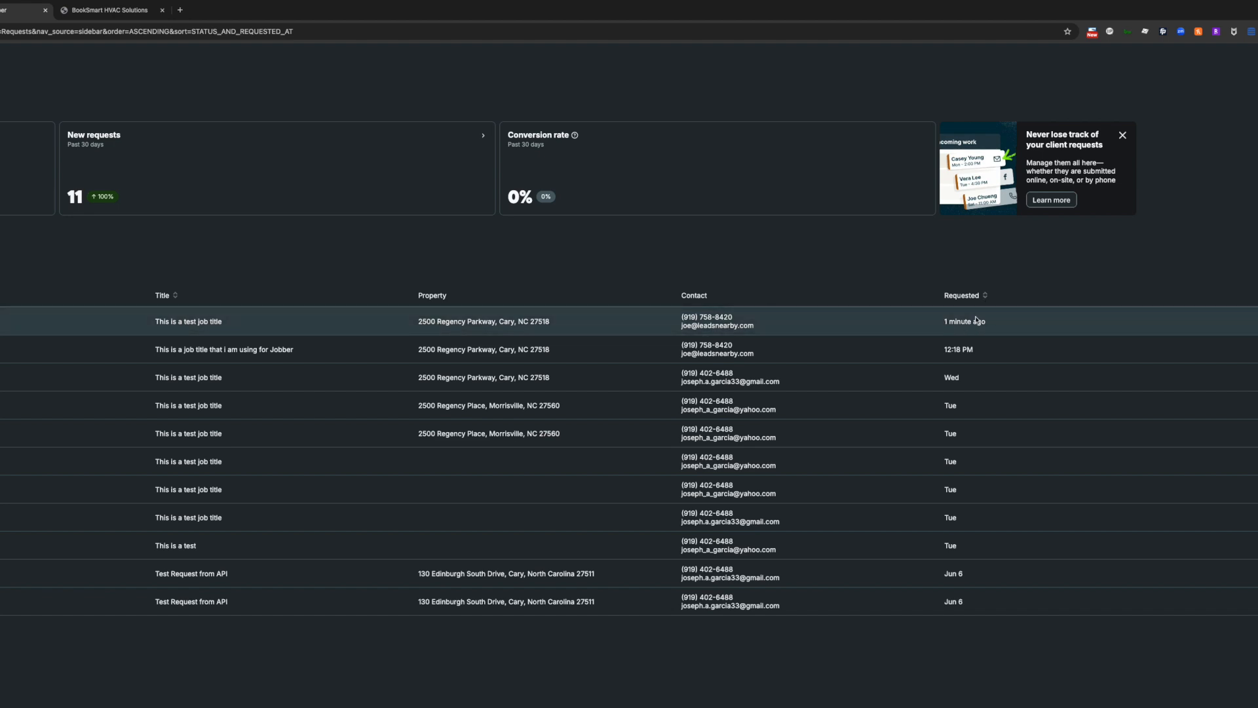
pyautogui.click(345, 324)
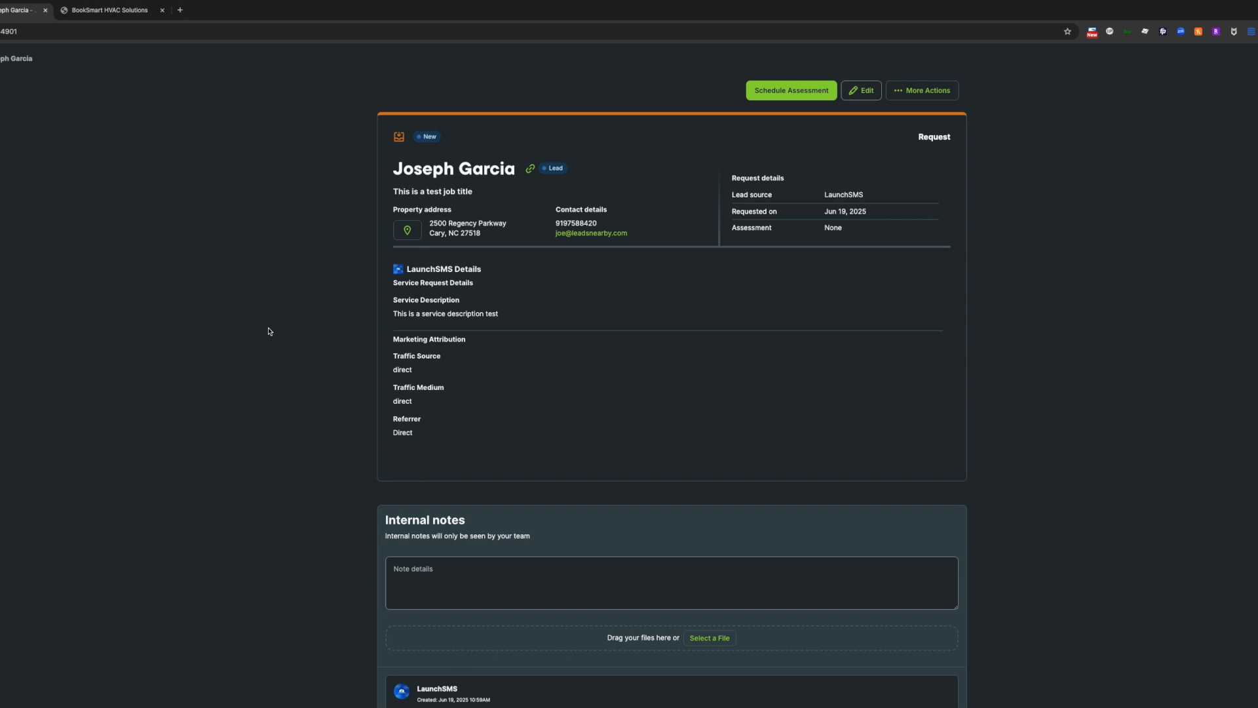
pyautogui.scroll(-1, 269, 331)
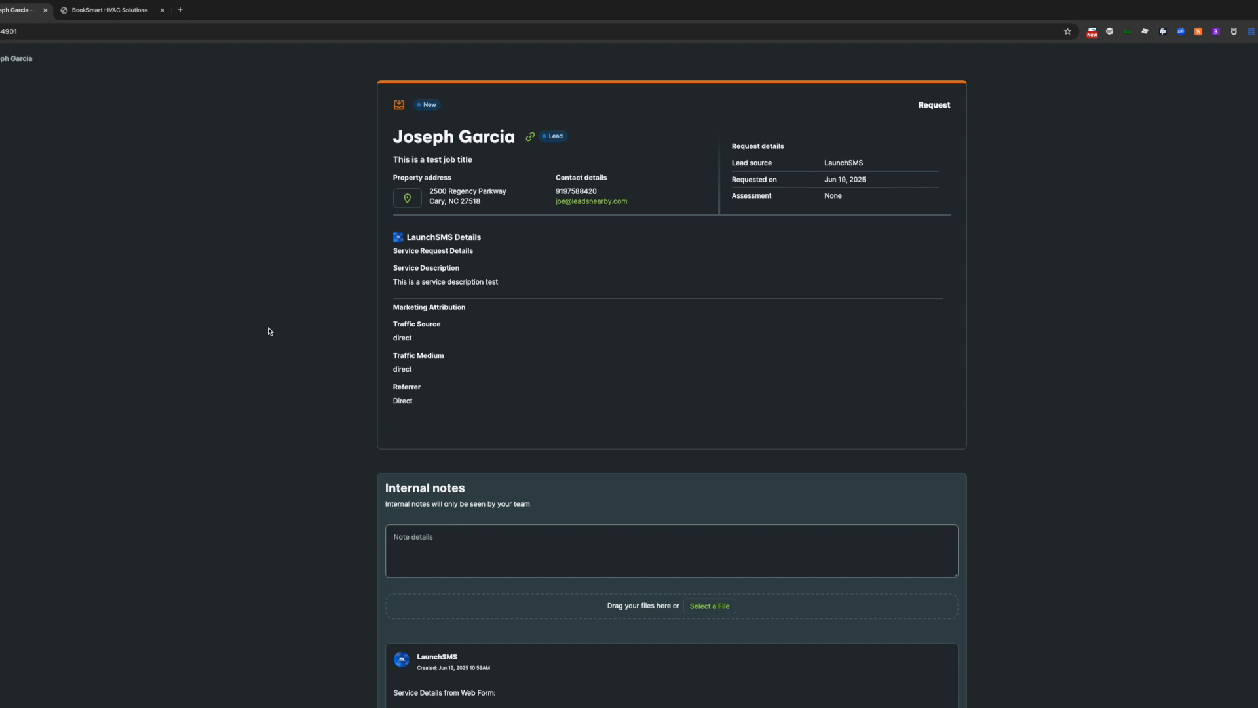
pyautogui.press('super+shift+5')
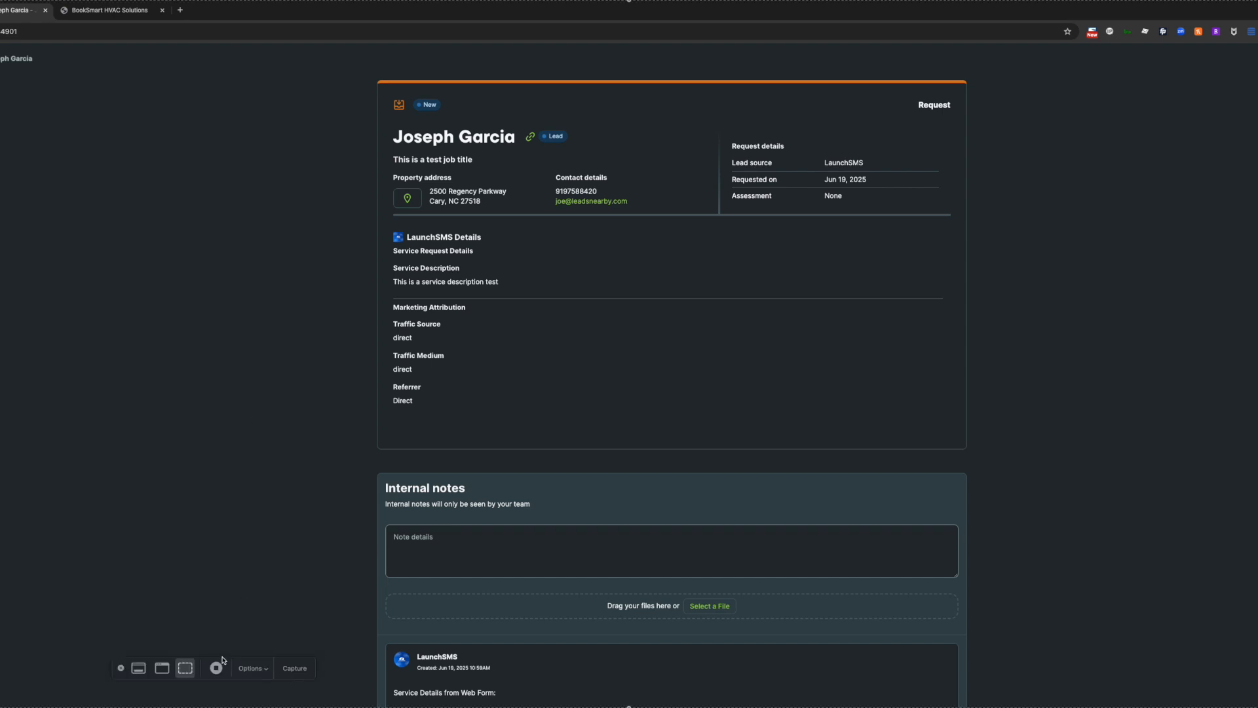